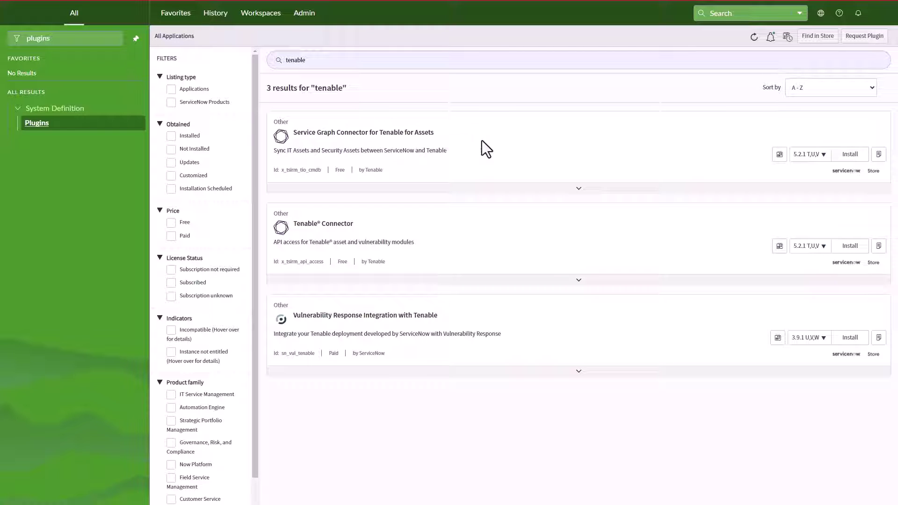
Install the Service Graph Connector for Tenable for Assets along with its Tenable Connector dependency.
click(846, 162)
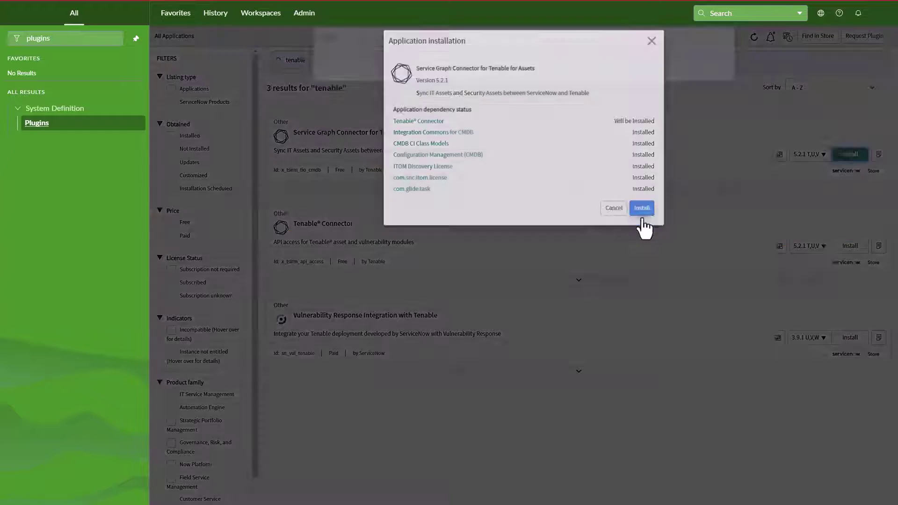
click(643, 218)
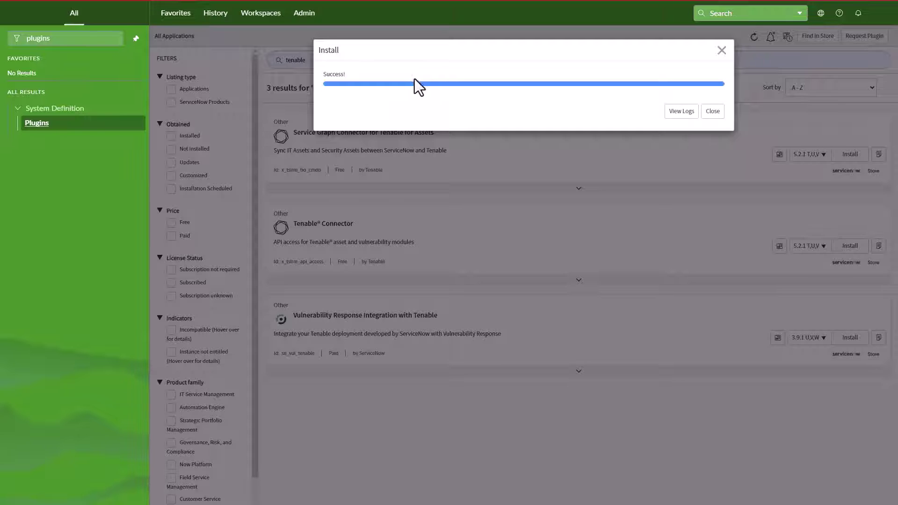
click(712, 112)
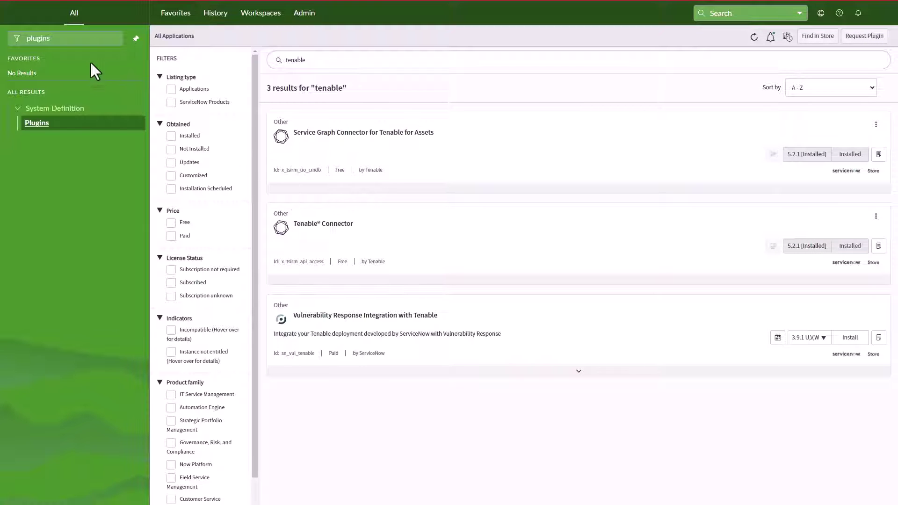
Open a blank new user record by entering sys_user.do in the navigator.
click(77, 38)
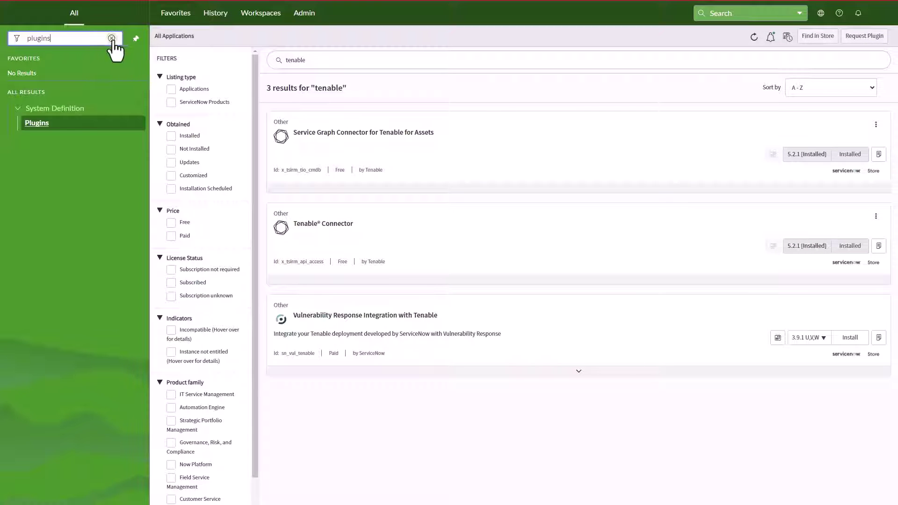
click(112, 38)
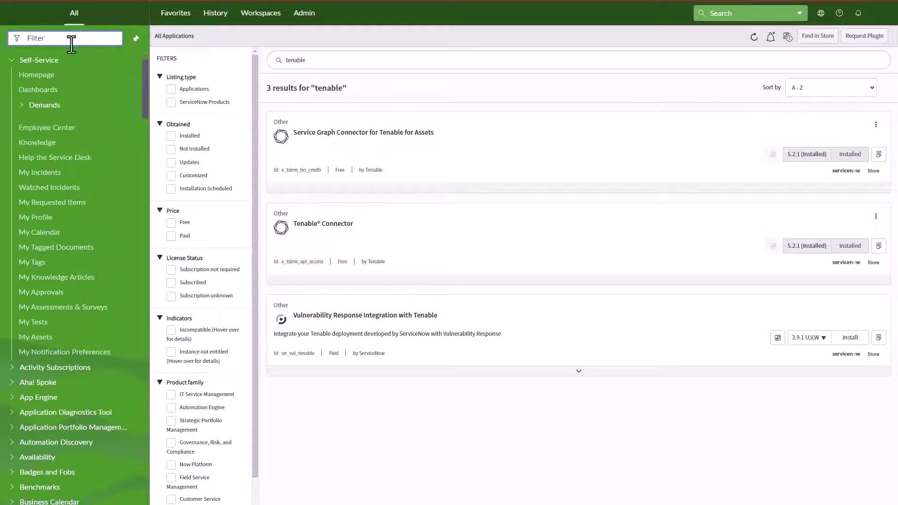
text(sys_user)
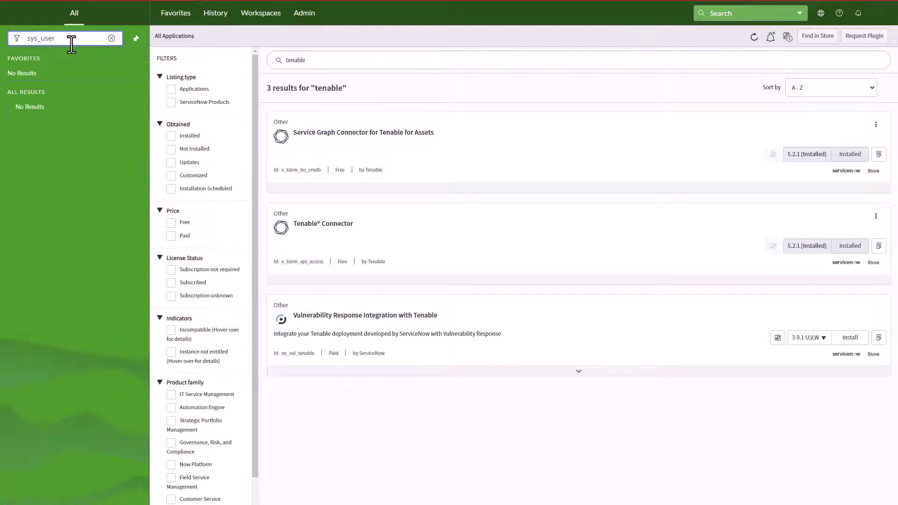
text(.do)
key(Return)
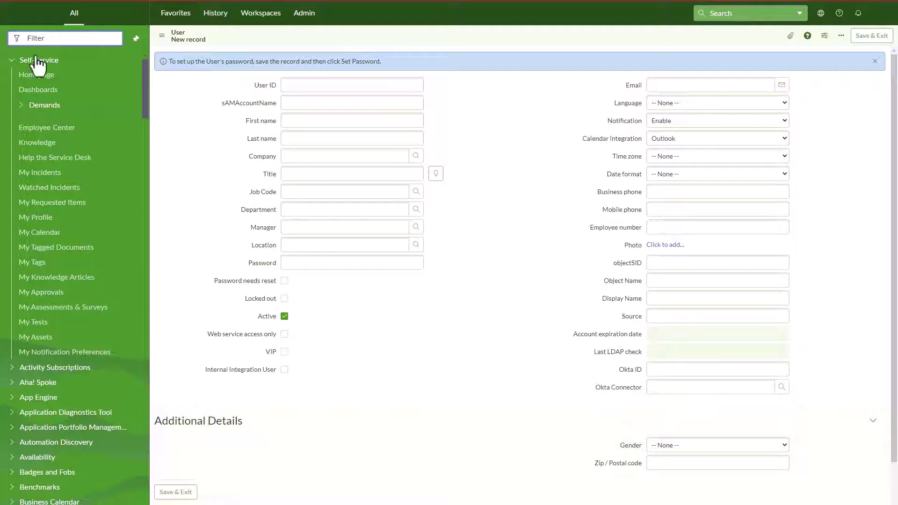
Fill in user ID tenable.assets, first name Tenable, last name Assets, and save the user.
click(367, 89)
text(tenable.assets)
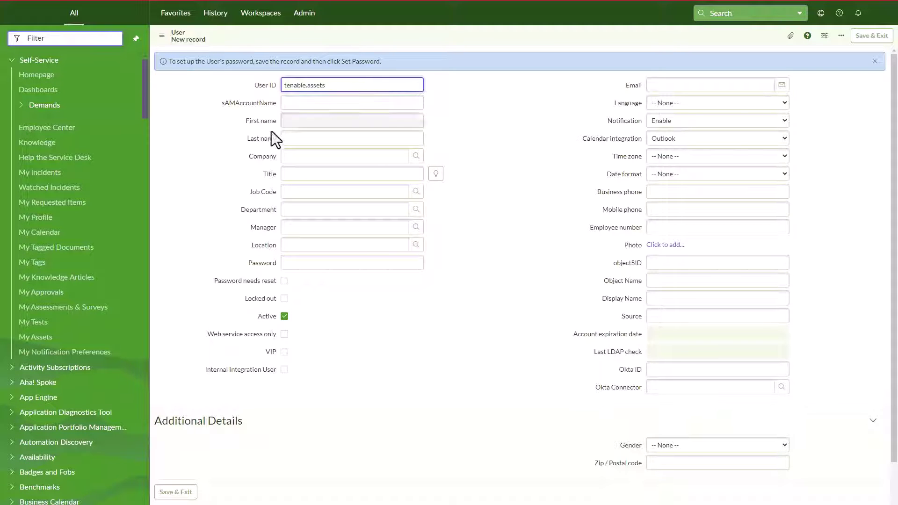
click(313, 125)
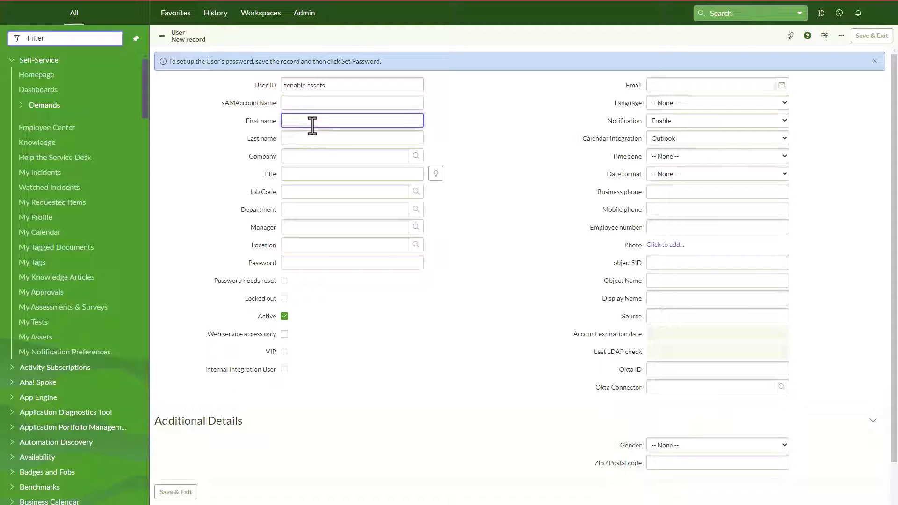
text(Tenable)
key(Tab)
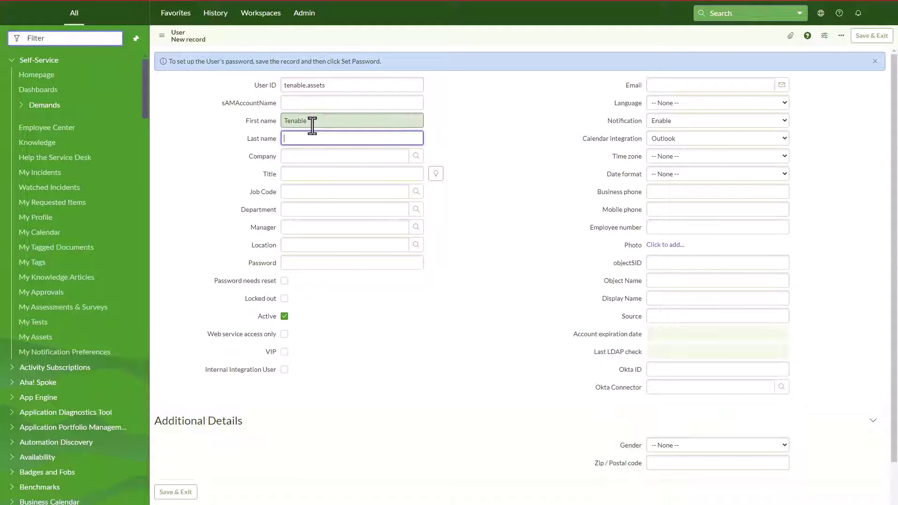
text(Assets)
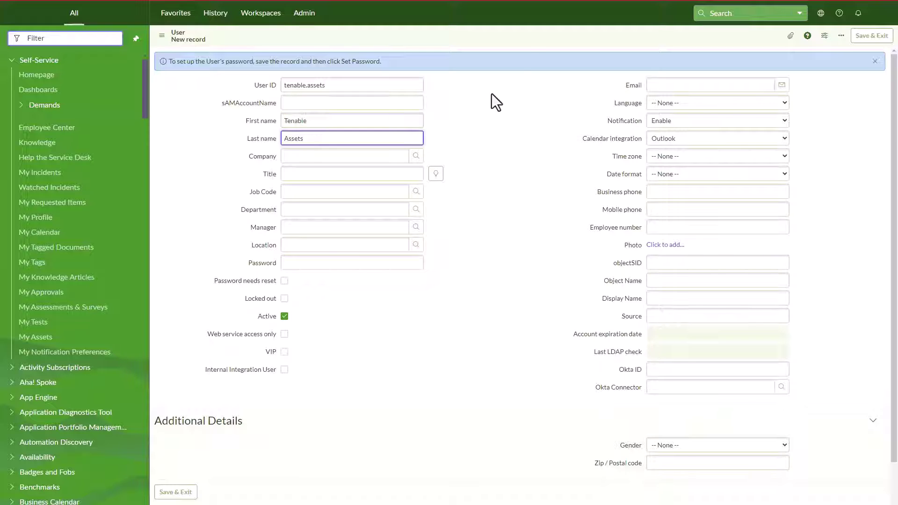
right_click(523, 33)
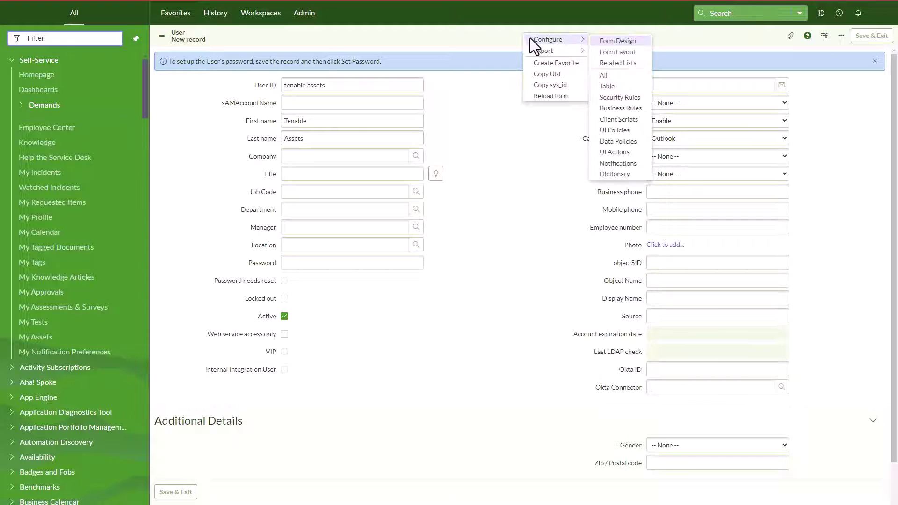
click(507, 38)
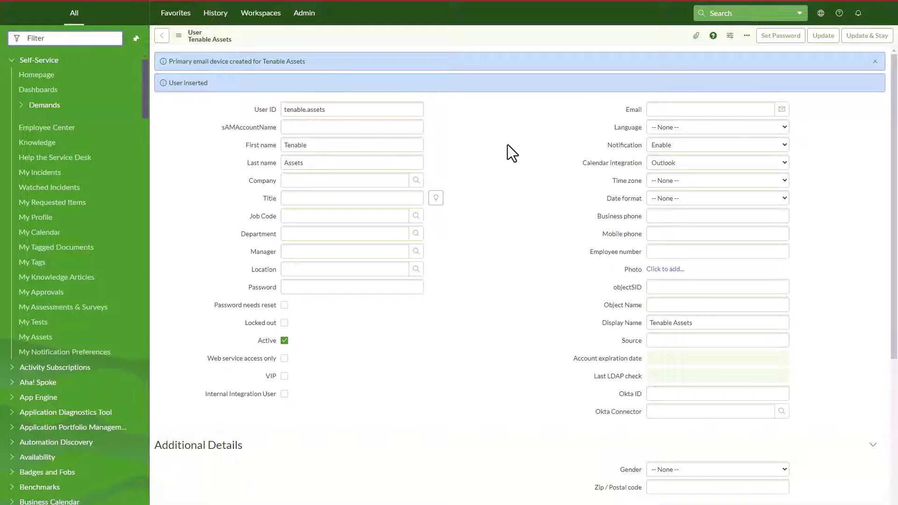
scroll(507, 144, down, 5)
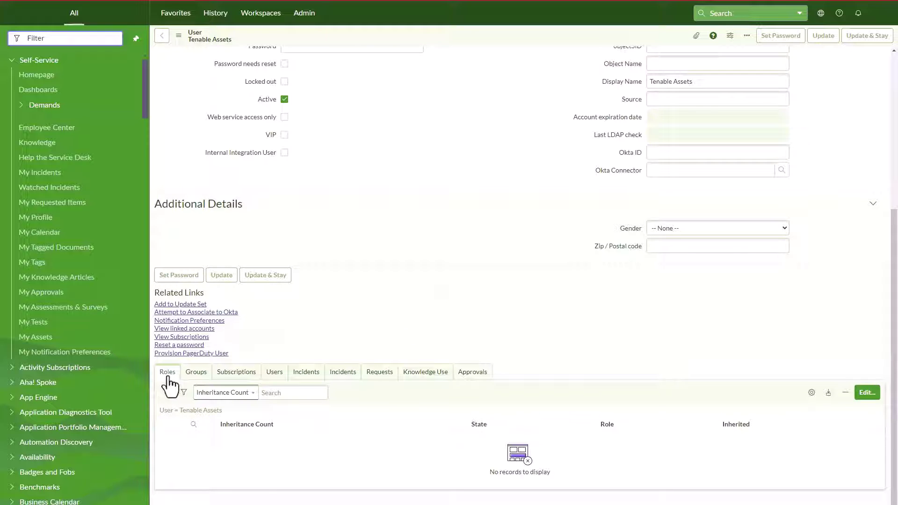
Assign cmdb_dedup_admin, cmdb_import_api_admin, cmdb_inst_admin, cmdb_nids_admin, cmdb_ms_admin and cmdb_ot_admin, then save.
click(866, 406)
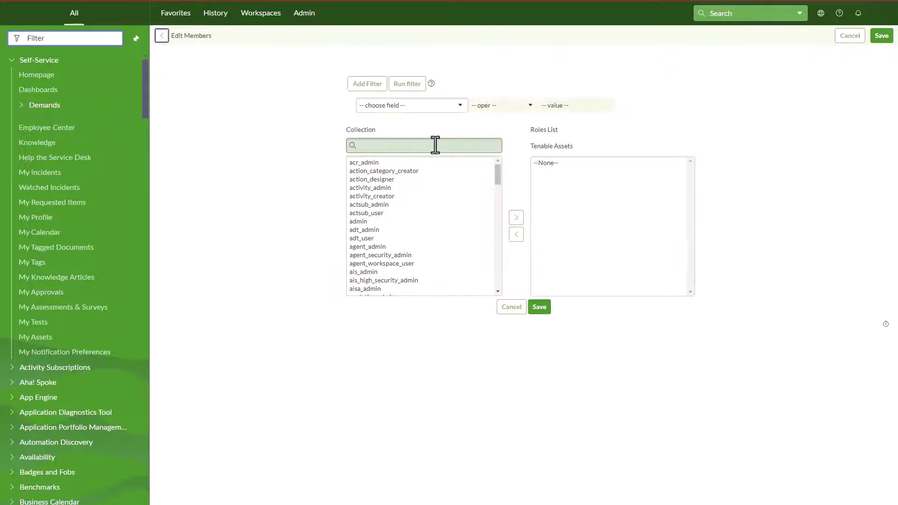
click(436, 145)
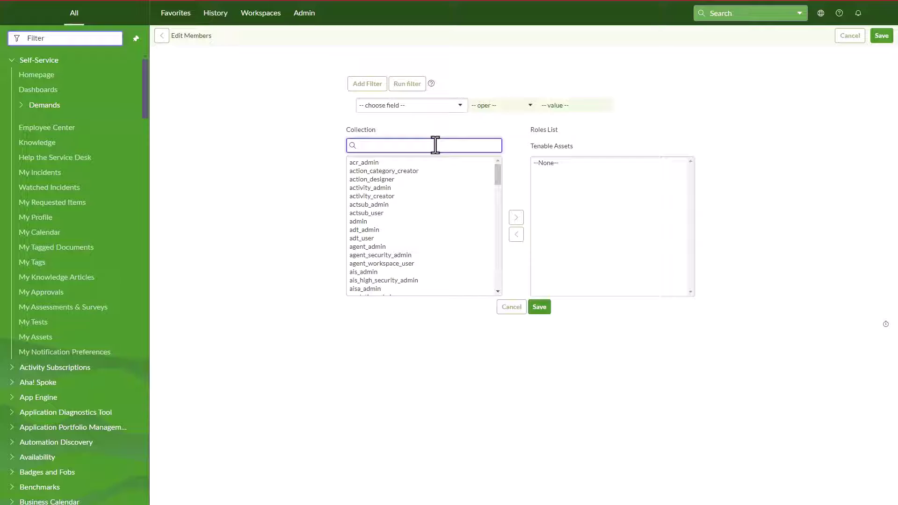
text(cmdb)
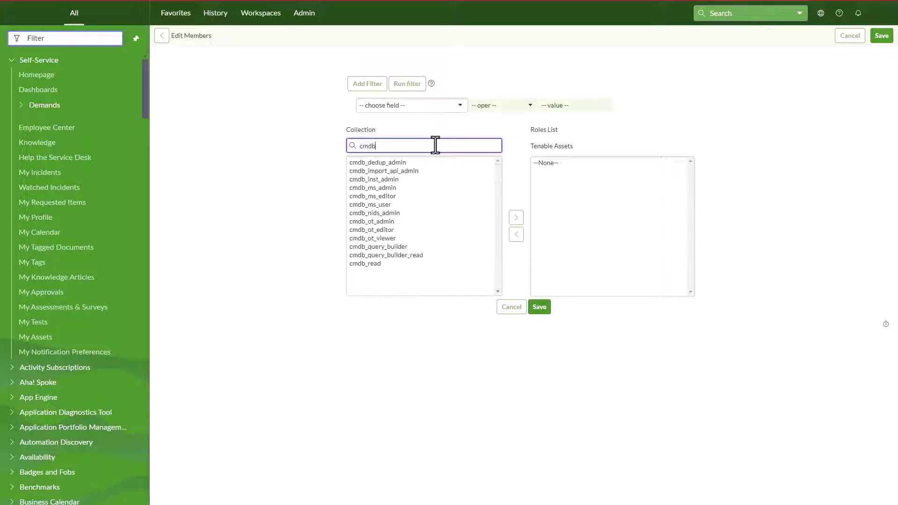
click(407, 163)
ctrl+click(411, 171)
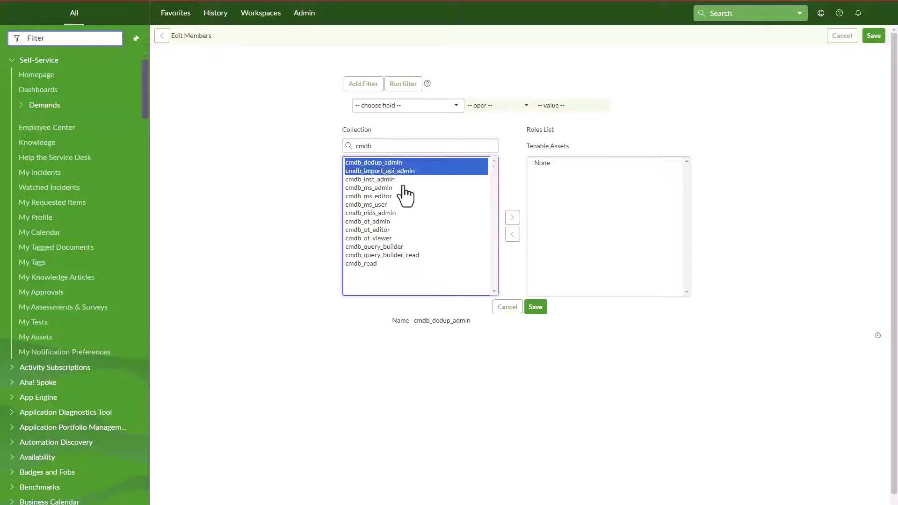
ctrl+click(392, 179)
ctrl+click(392, 213)
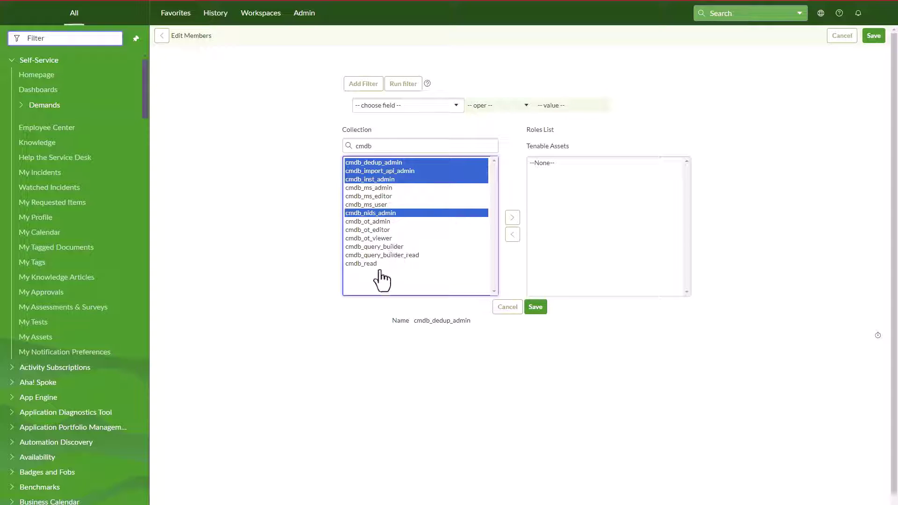
ctrl+click(384, 188)
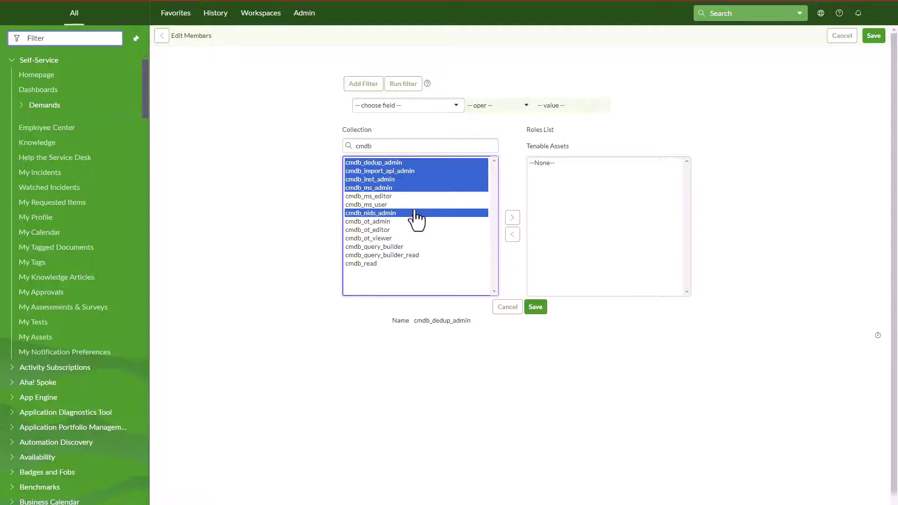
ctrl+click(374, 222)
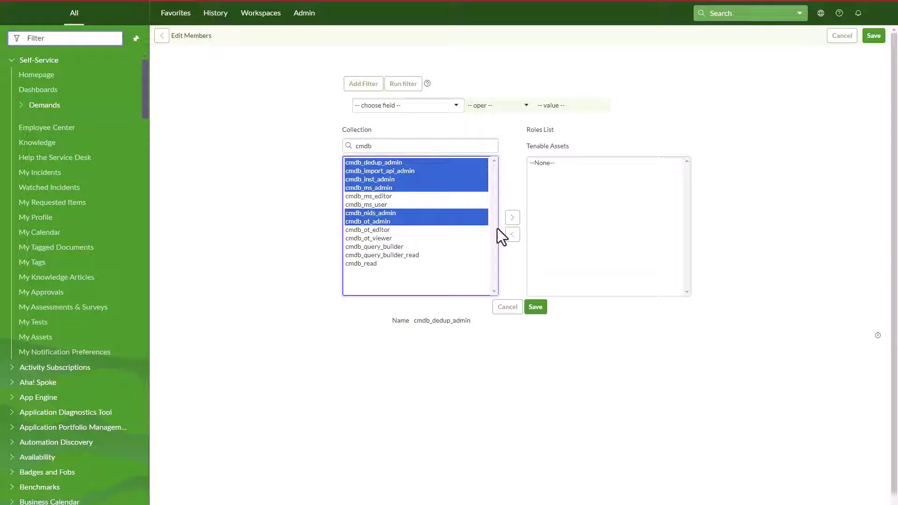
click(515, 219)
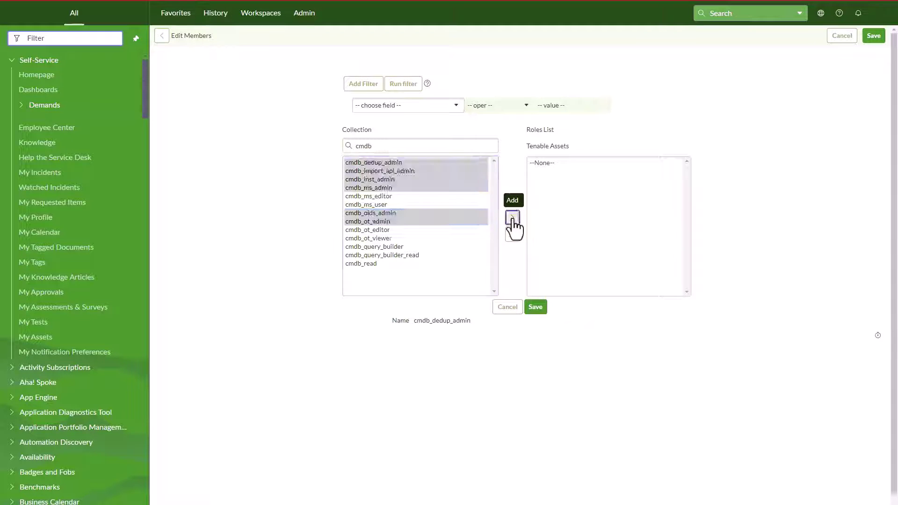
click(535, 309)
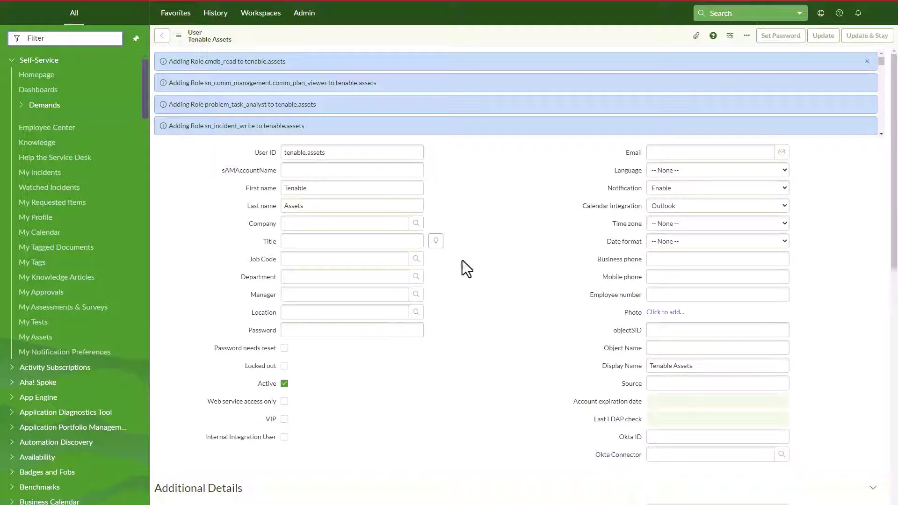
scroll(491, 338, down, 10)
scroll(493, 337, up, 10)
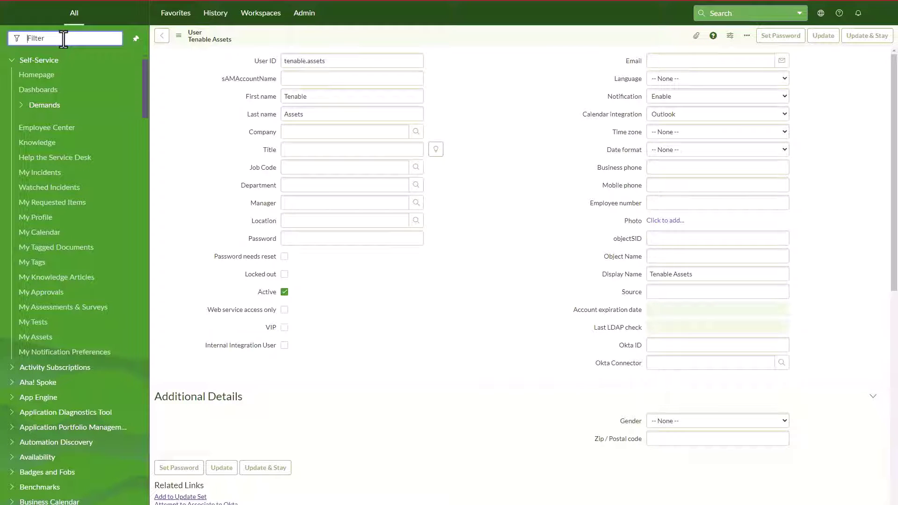
Create a new Tenable connector for Tenable.io named Tenable Assets.
text(tenable)
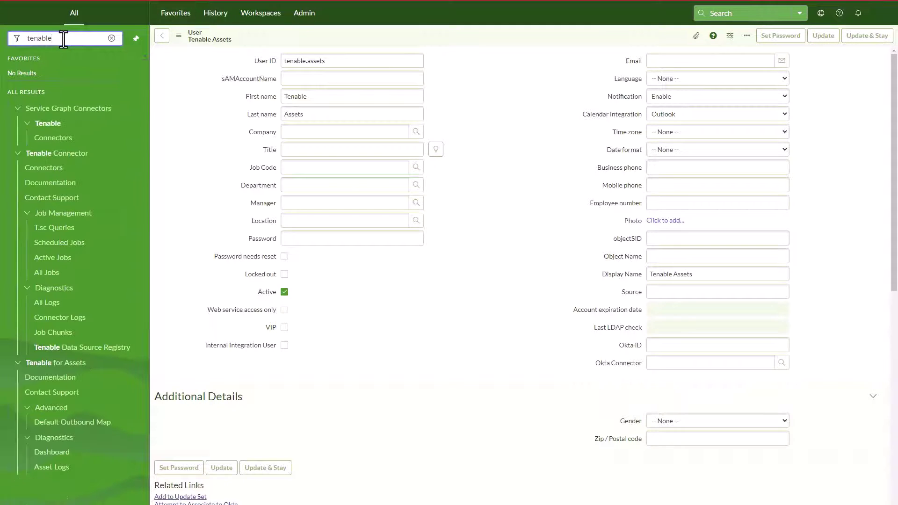
click(40, 172)
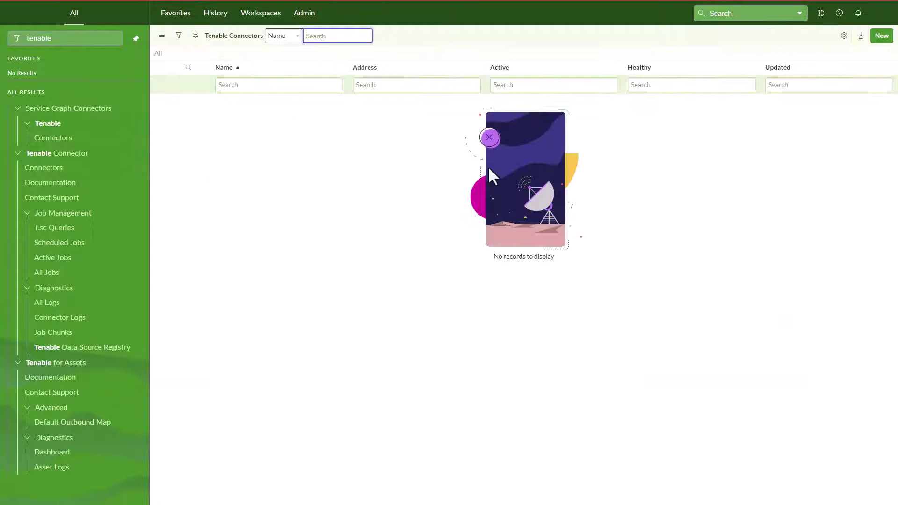
click(881, 37)
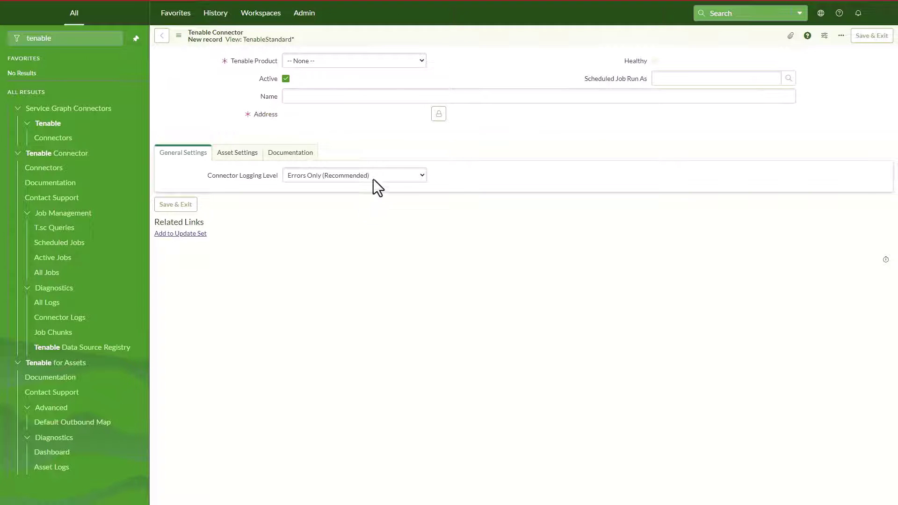
click(392, 66)
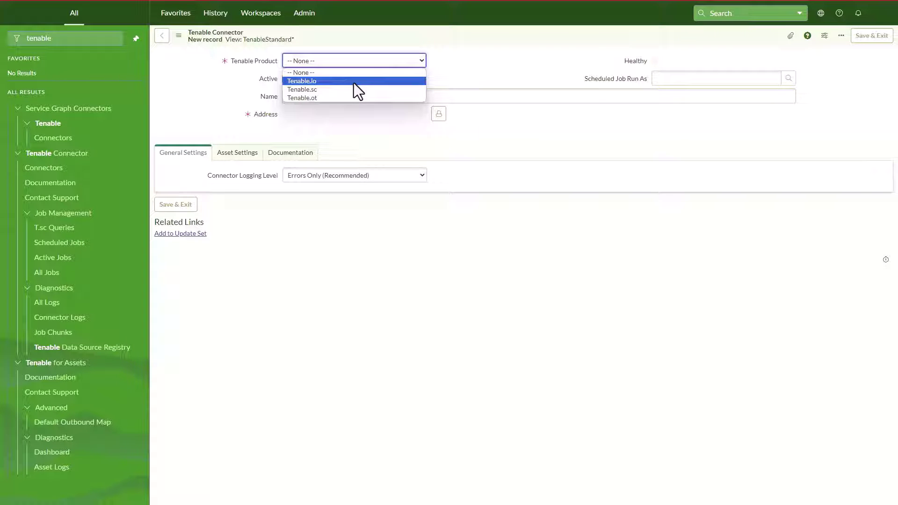
click(354, 82)
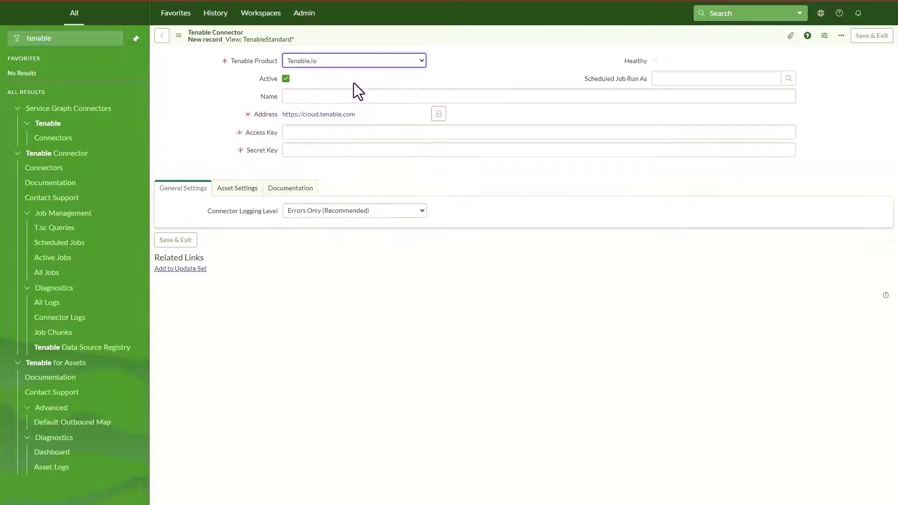
click(329, 96)
text(Tenable Assets)
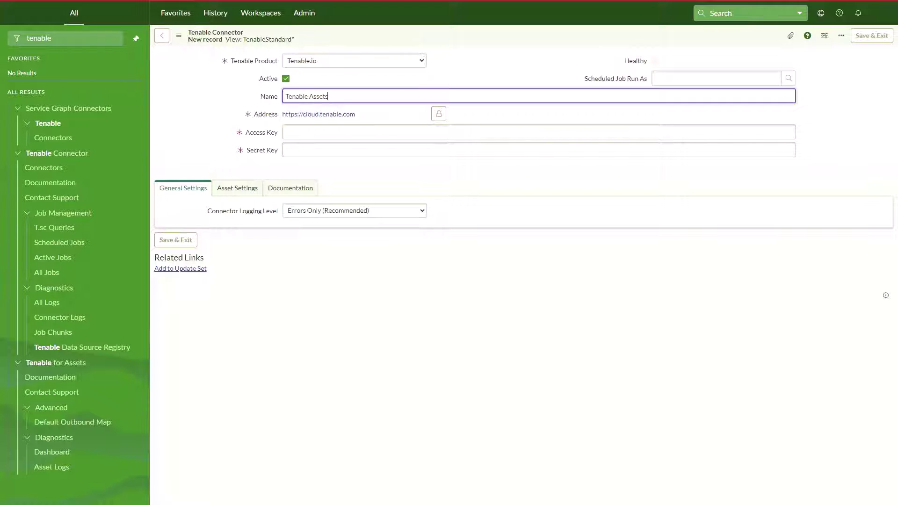
key(Tab)
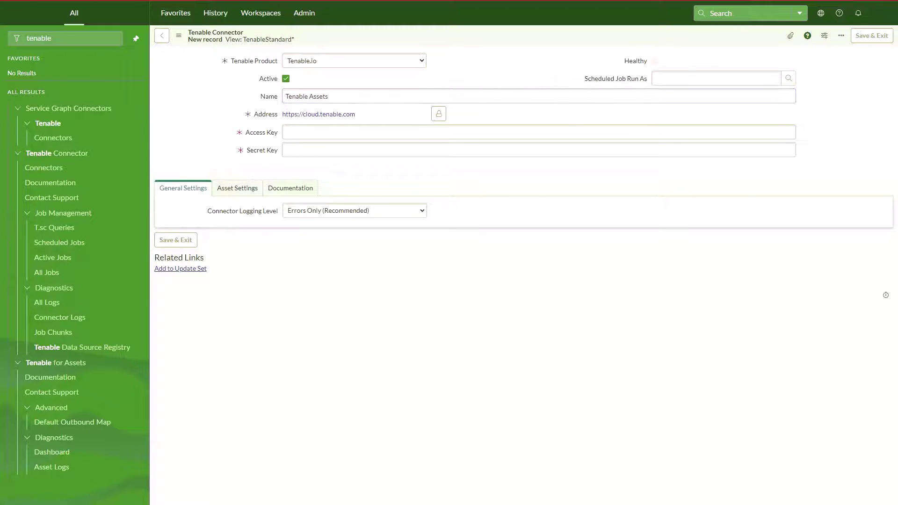
Paste the access and secret keys and enter Tenable Assets as the run-as user.
click(323, 133)
key(ctrl+v)
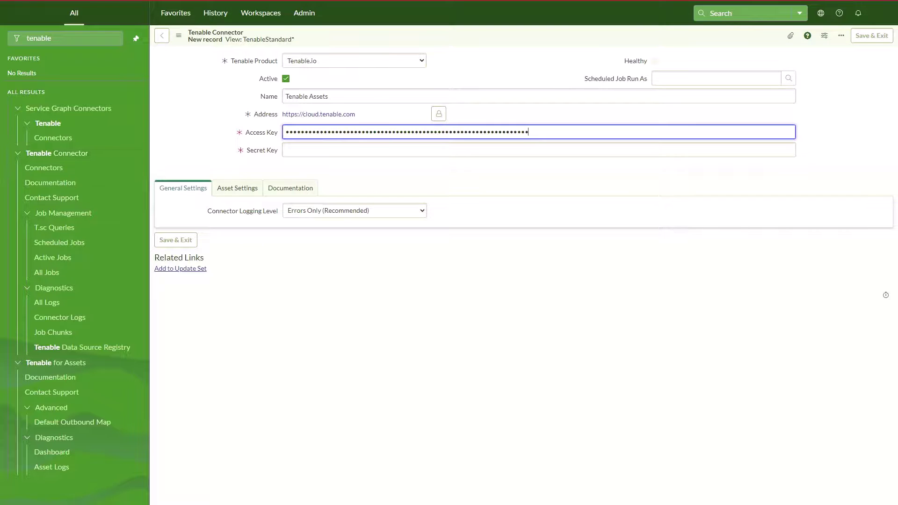
key(alt+Tab)
click(326, 150)
key(ctrl+v)
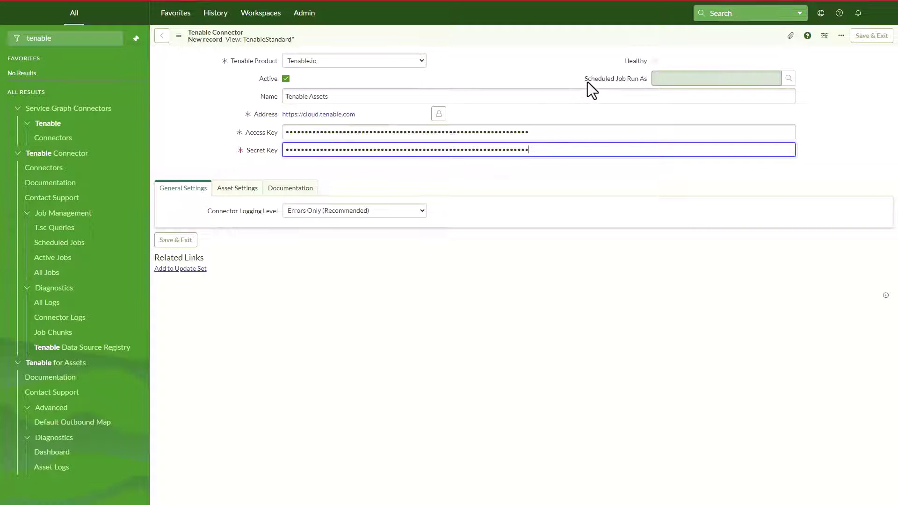
click(683, 80)
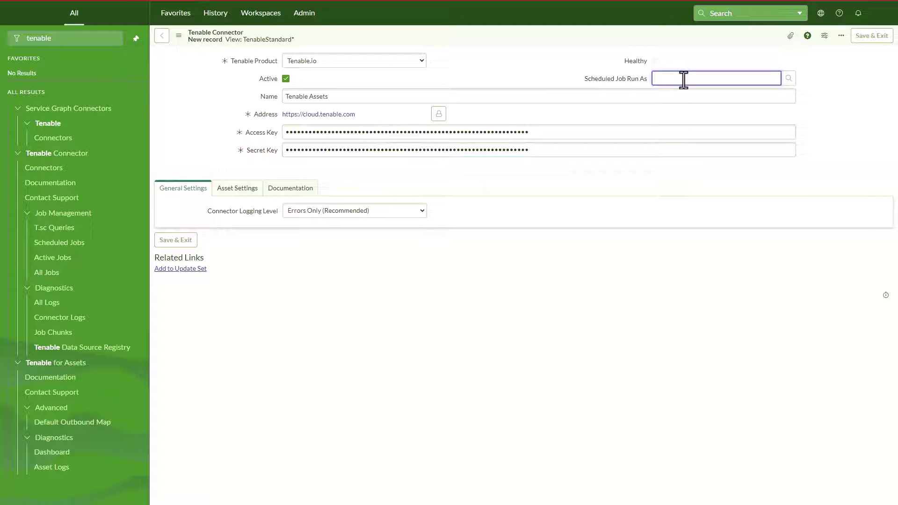
text(Tenable Assets)
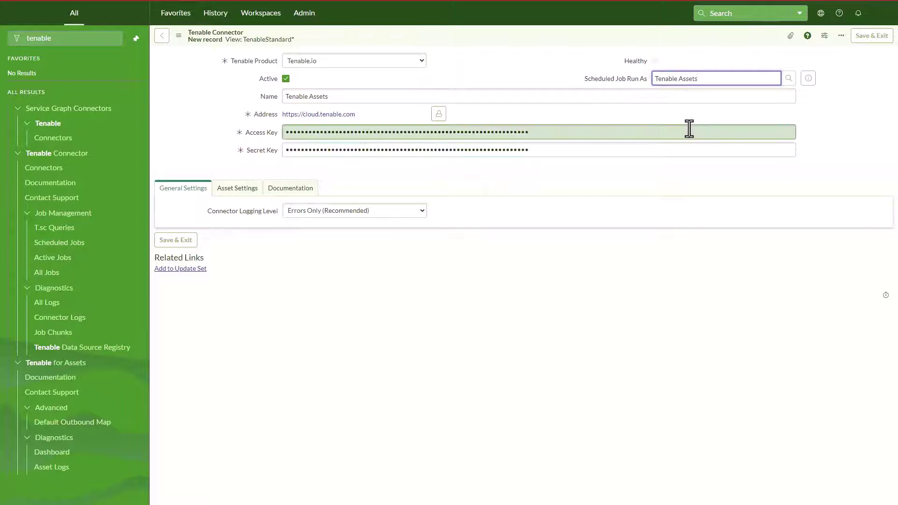
Confirm the run-as user and change CMDB Asset Chunk Size in Asset Settings to 600.
click(830, 119)
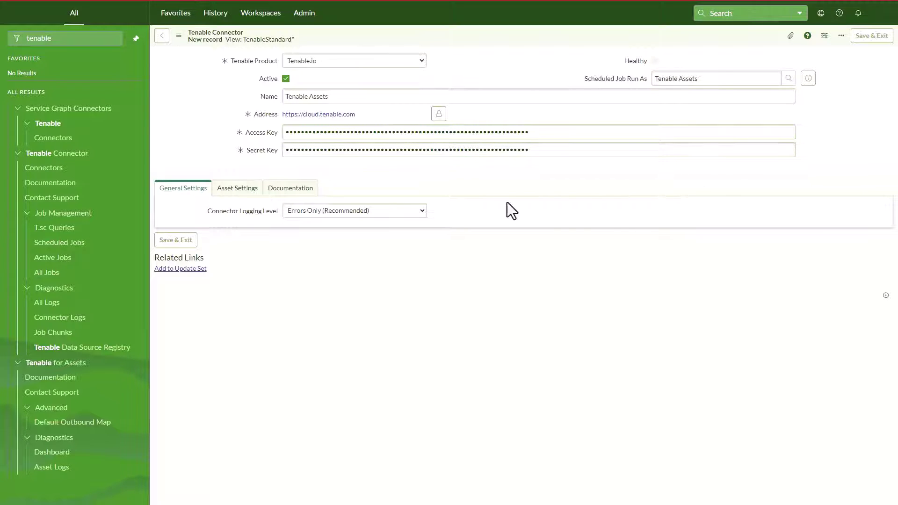
click(237, 190)
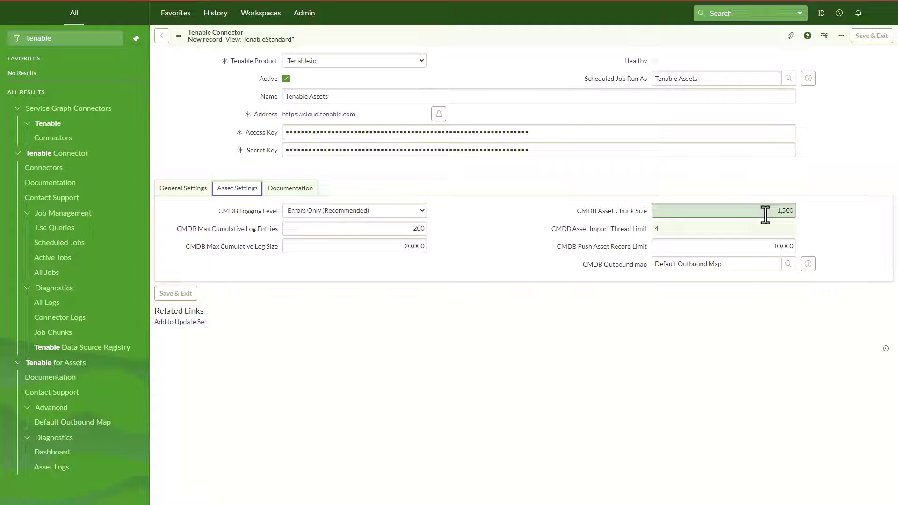
drag(765, 215, 796, 213)
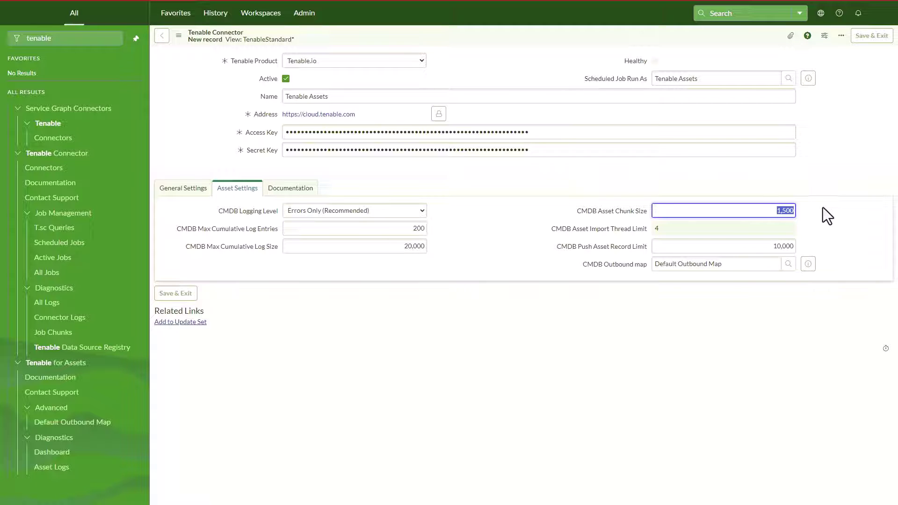
text(600)
Save the Tenable Assets connector with chunk size 600 and test its connection to Tenable.
click(824, 207)
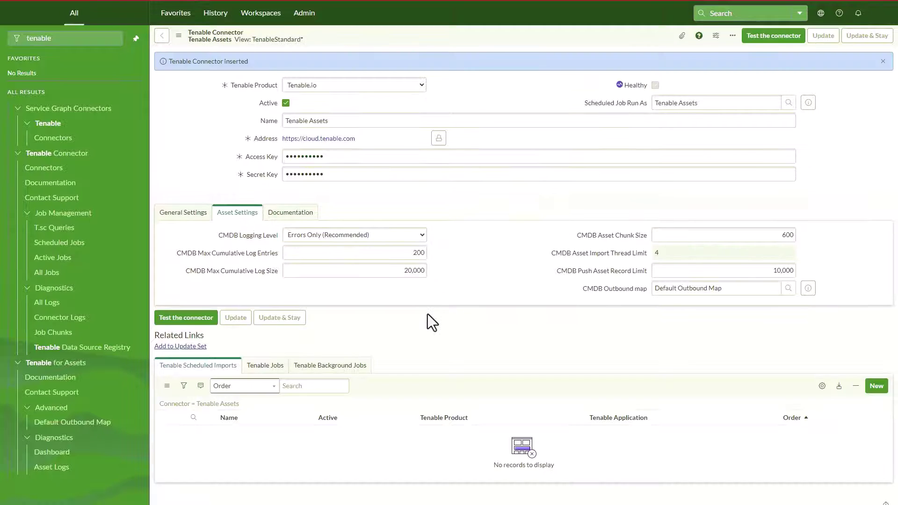
click(168, 320)
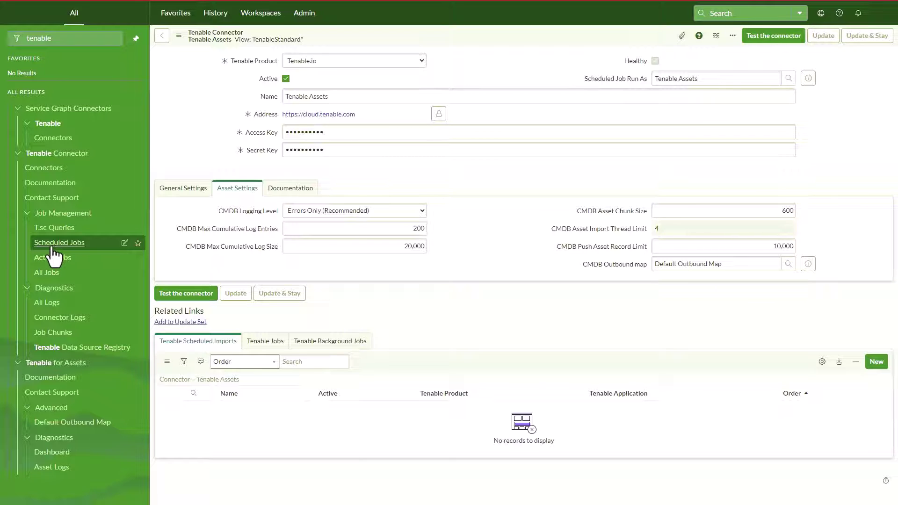
Create a scheduled import for connector Tenable Assets, application Service Graph Connector for Tenable for Assets, job type Asset.
click(53, 247)
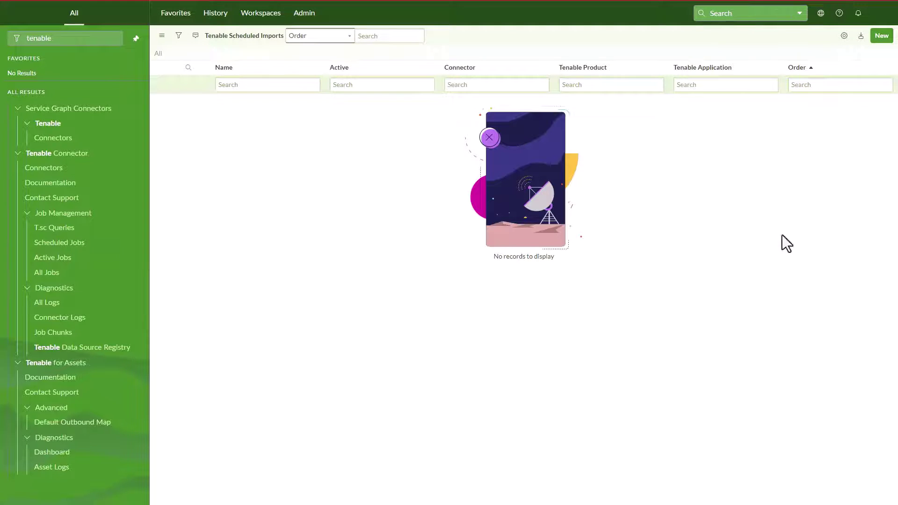
click(880, 37)
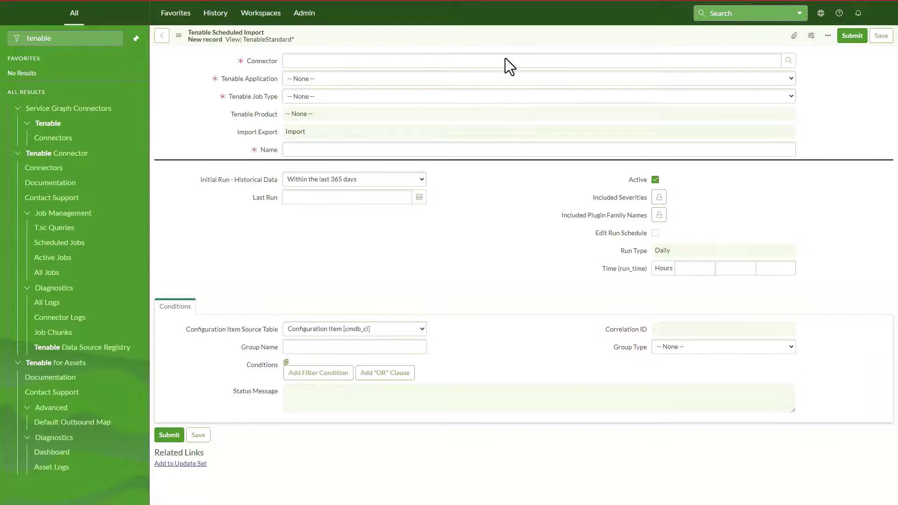
click(452, 60)
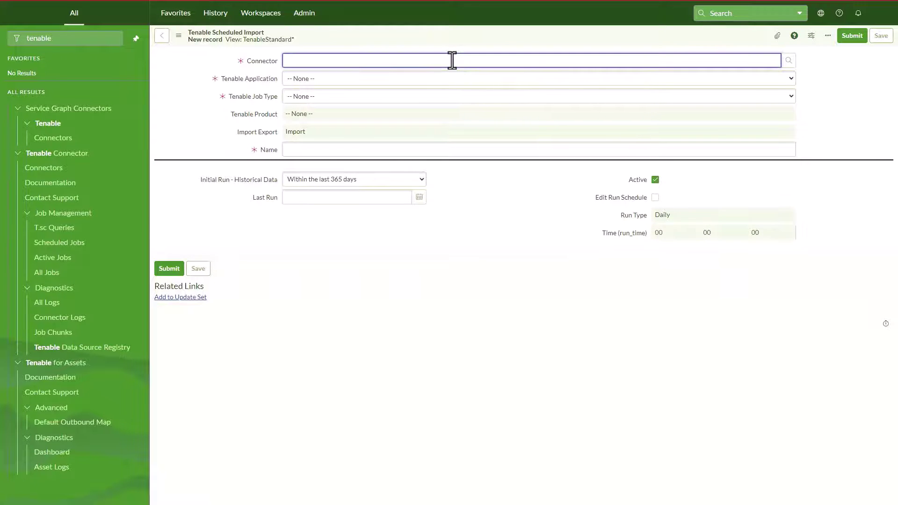
text(Tenable)
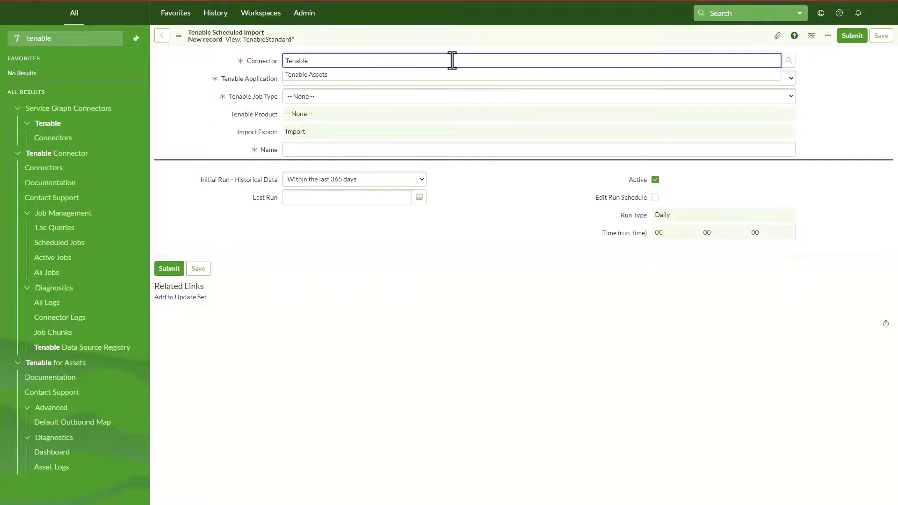
click(369, 76)
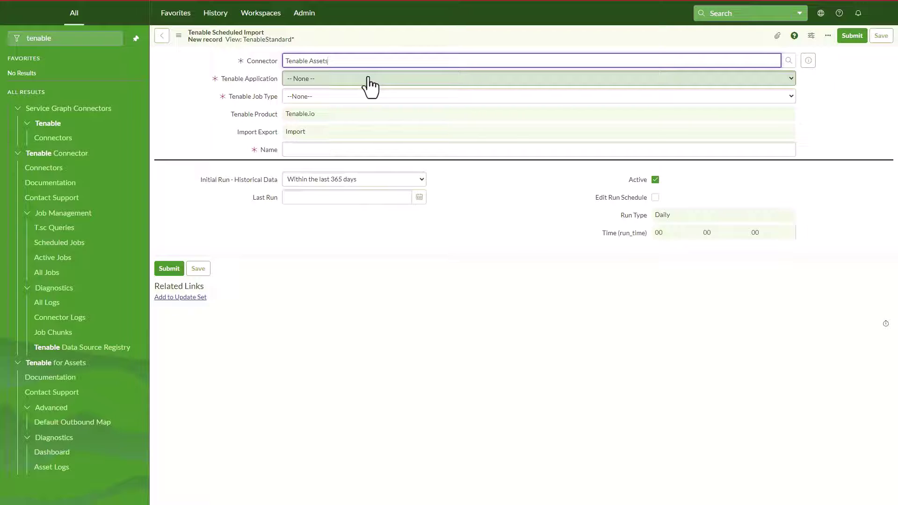
click(369, 79)
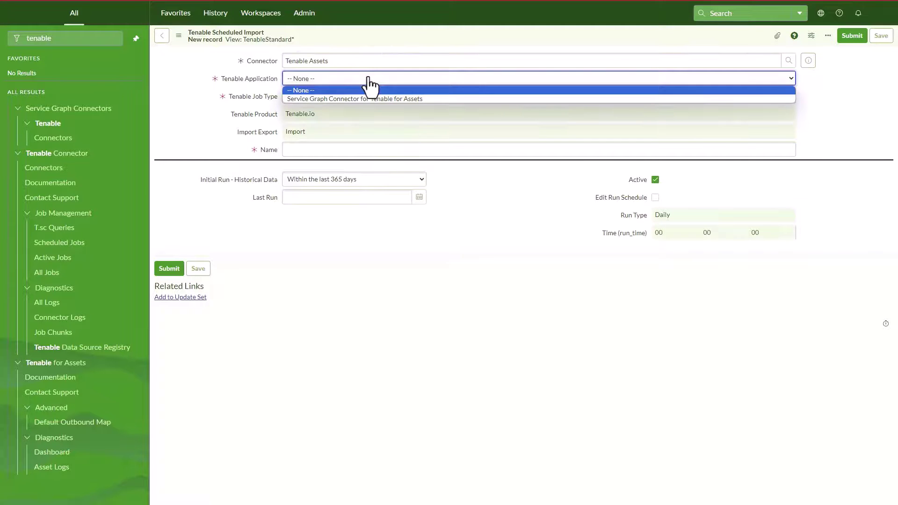
click(349, 100)
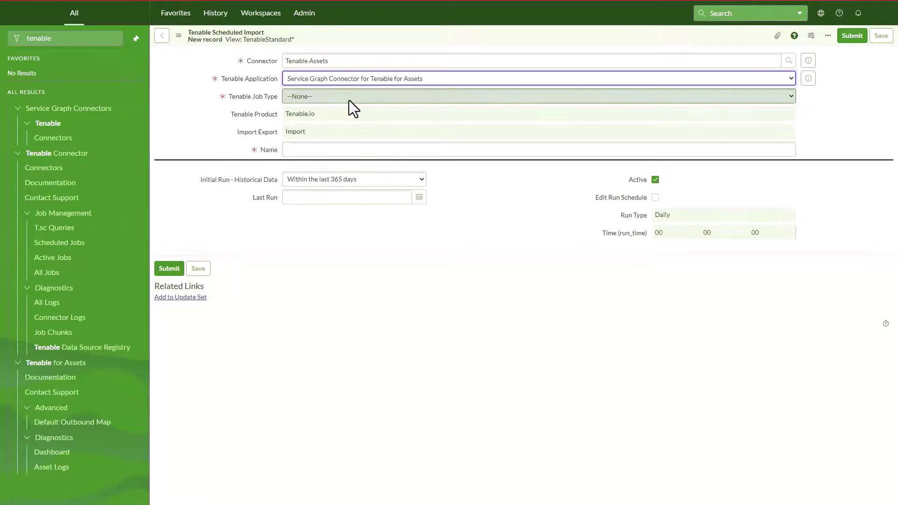
click(344, 98)
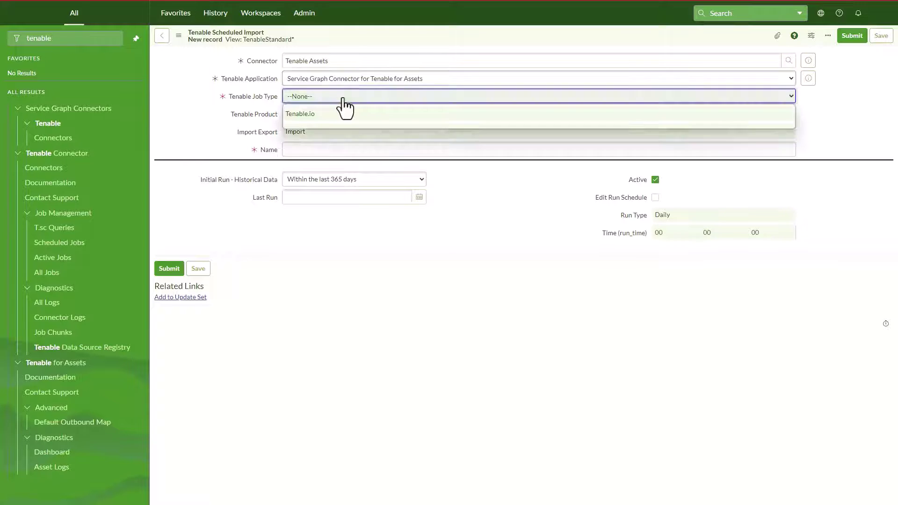
click(336, 114)
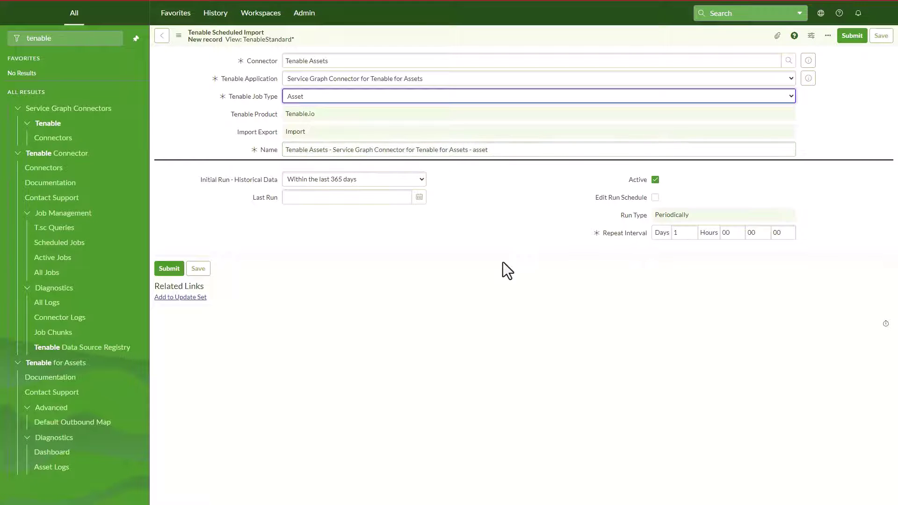
click(535, 223)
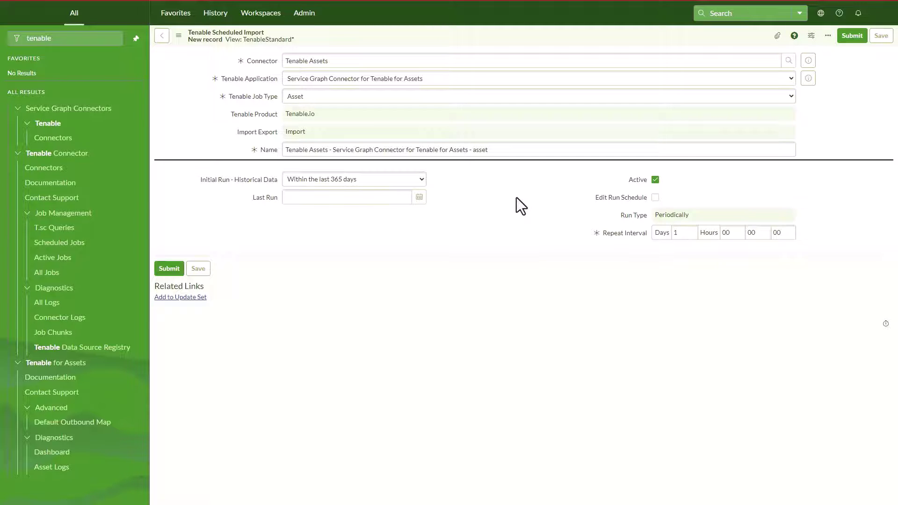
Save the scheduled import and open its job JOB0001001.
key(ctrl+s)
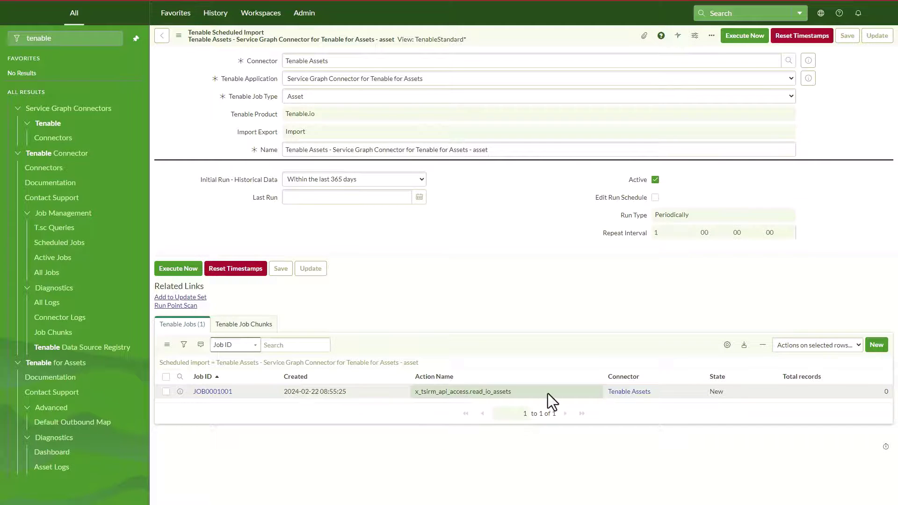
click(218, 395)
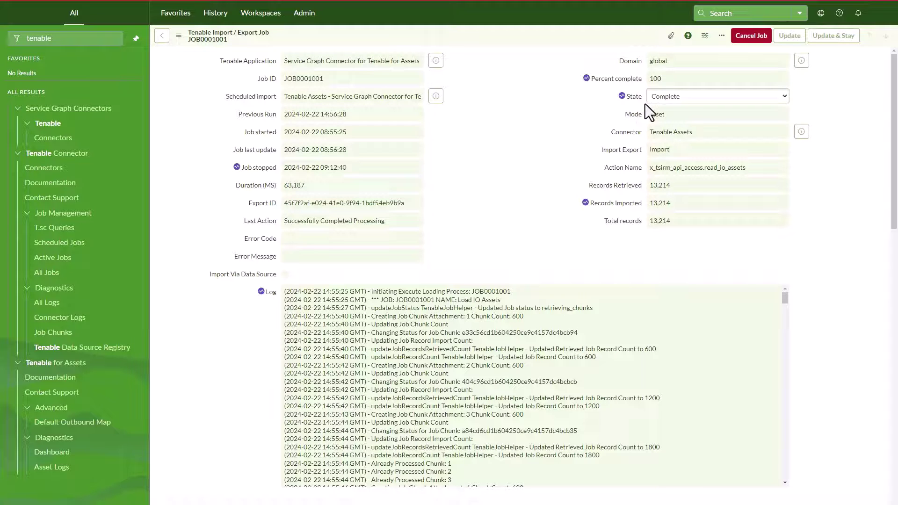
Reload the JOB0001001 record to refresh its status.
right_click(478, 35)
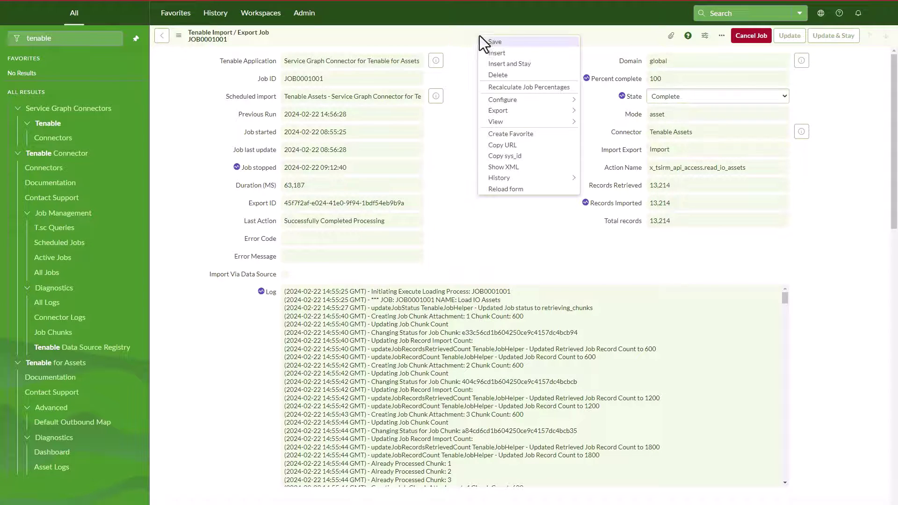
click(483, 192)
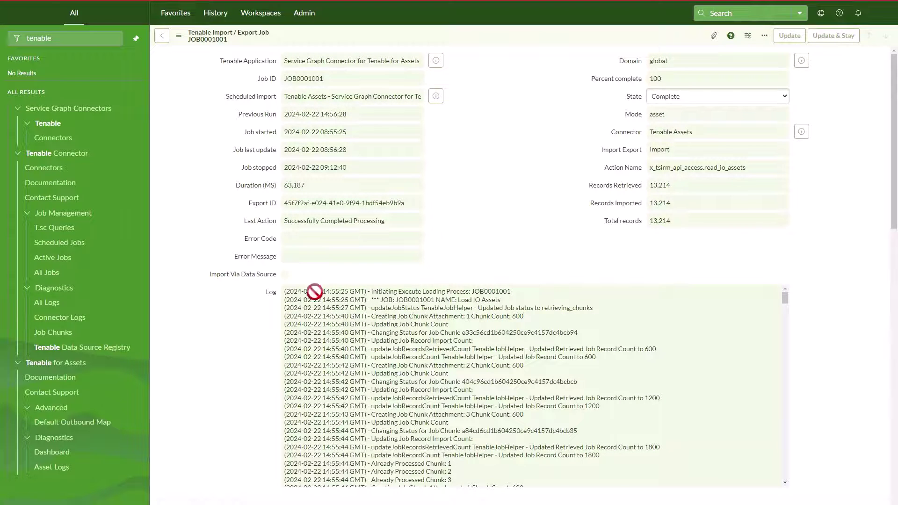
scroll(255, 336, down, 6)
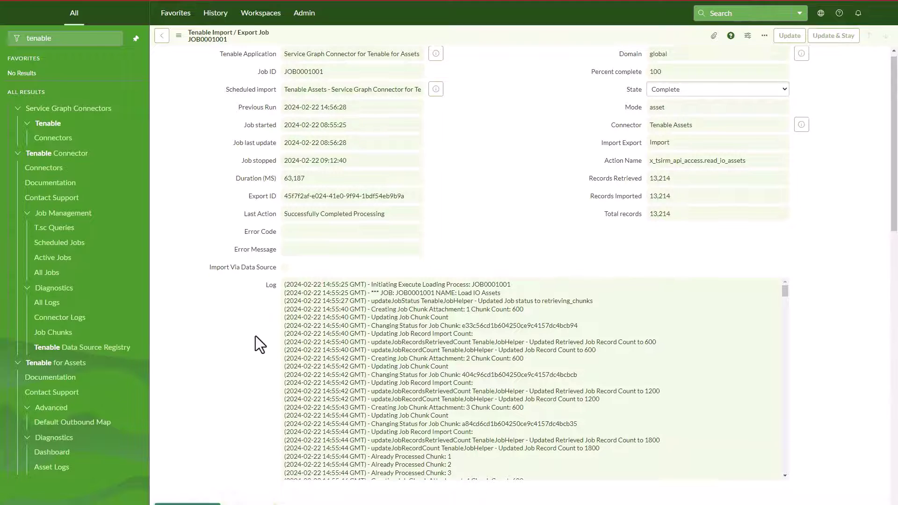
scroll(256, 336, up, 2)
scroll(256, 346, down, 1)
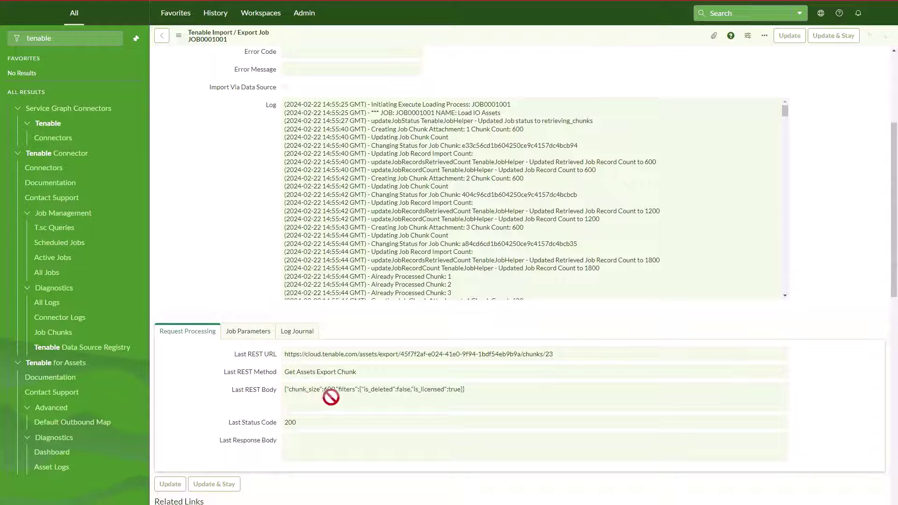
Review the job's input parameters and its Log Journal entries.
click(257, 333)
scroll(240, 369, down, 2)
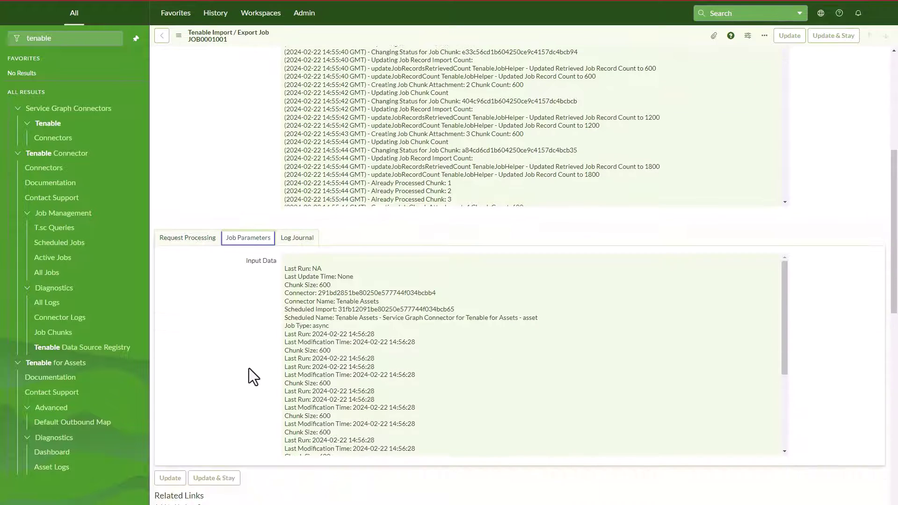
scroll(372, 369, down, 2)
scroll(372, 370, up, 5)
click(299, 239)
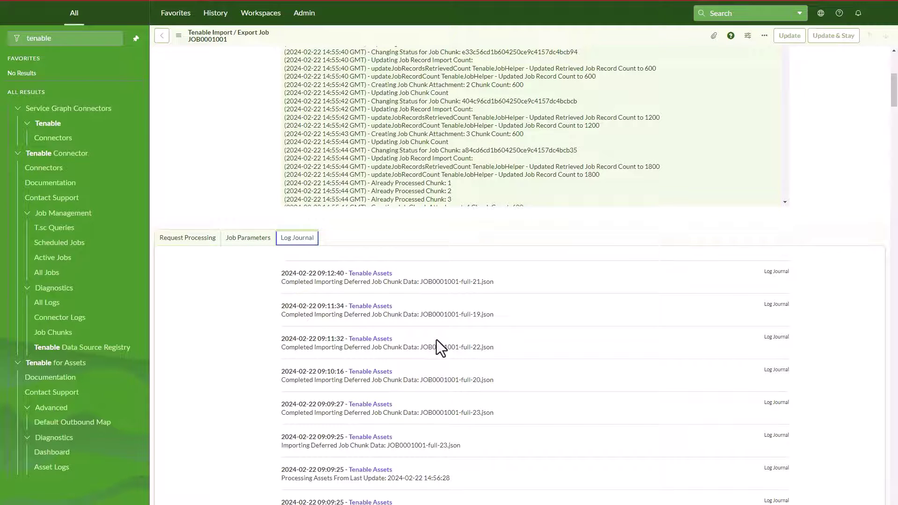
scroll(439, 339, down, 3)
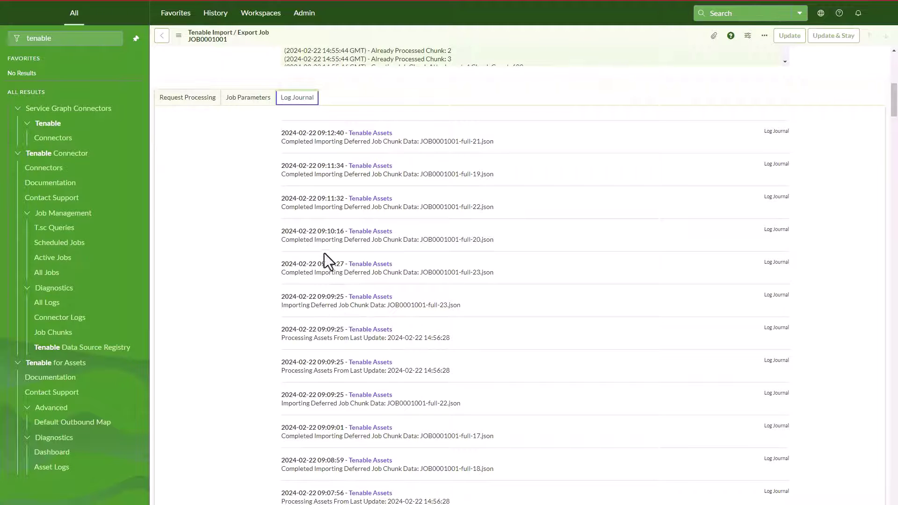
scroll(350, 350, down, 7)
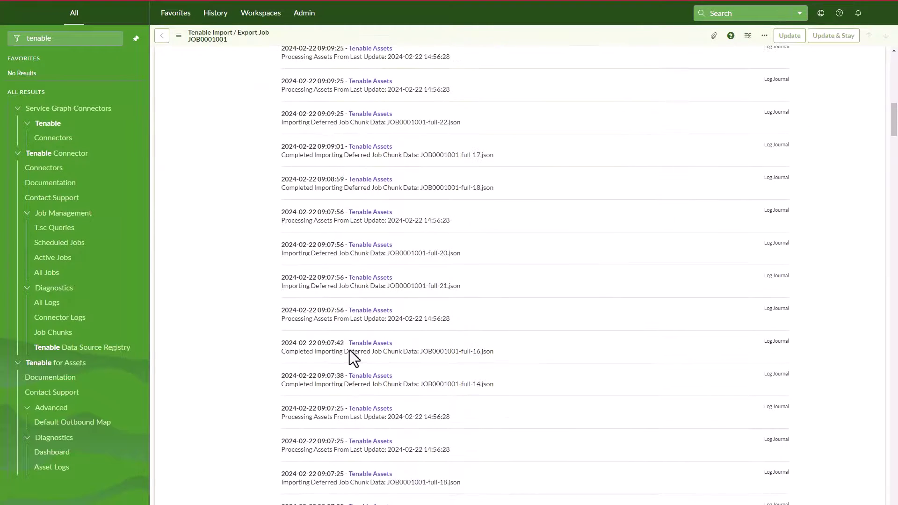
scroll(350, 356, up, 8)
click(187, 145)
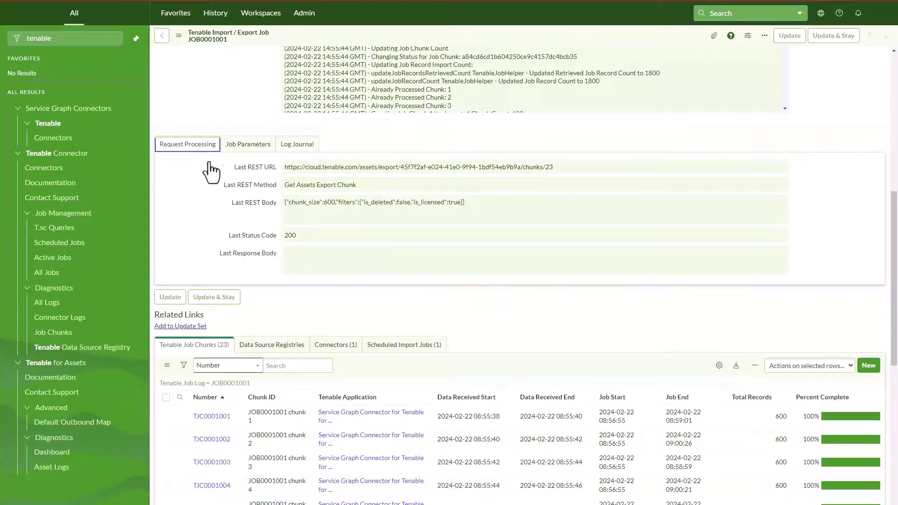
scroll(343, 310, down, 4)
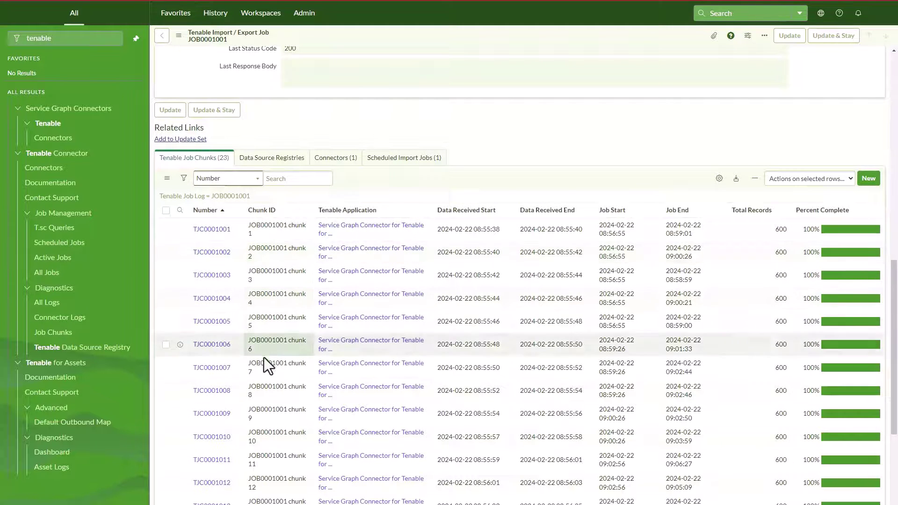
scroll(267, 364, down, 5)
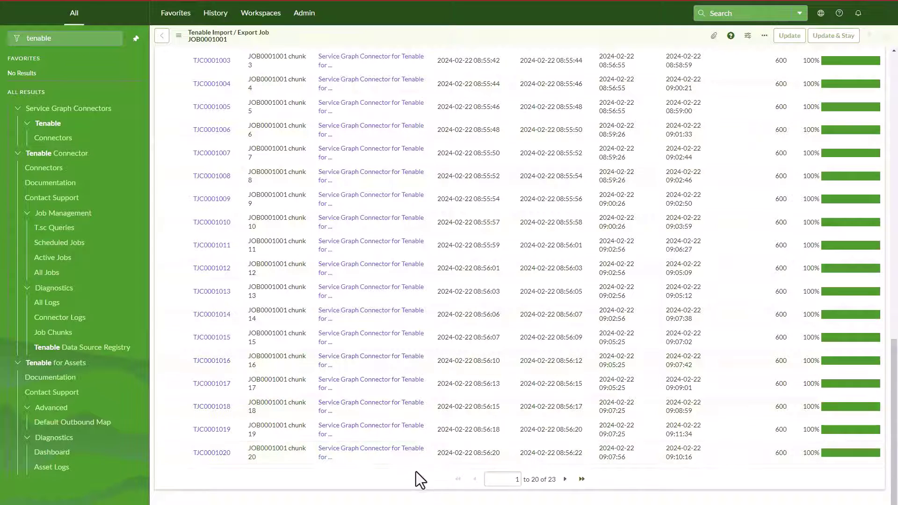
scroll(274, 440, up, 5)
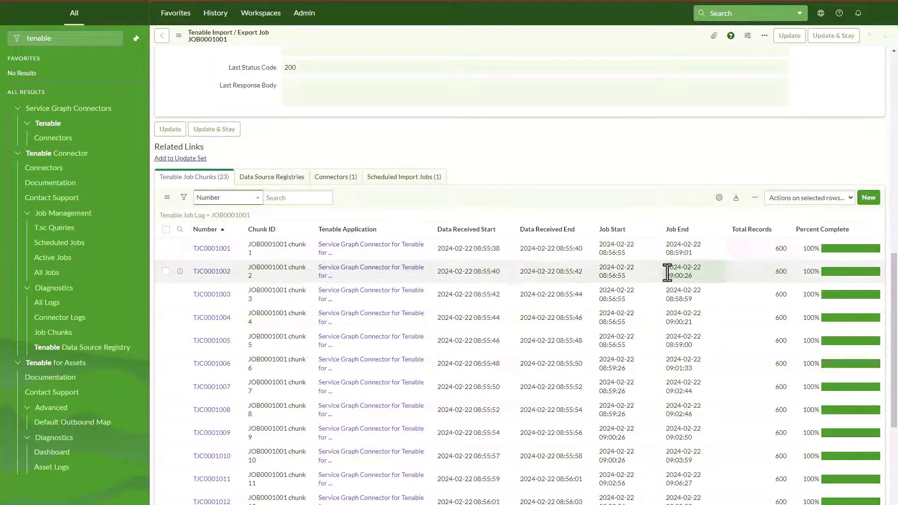
scroll(413, 319, up, 10)
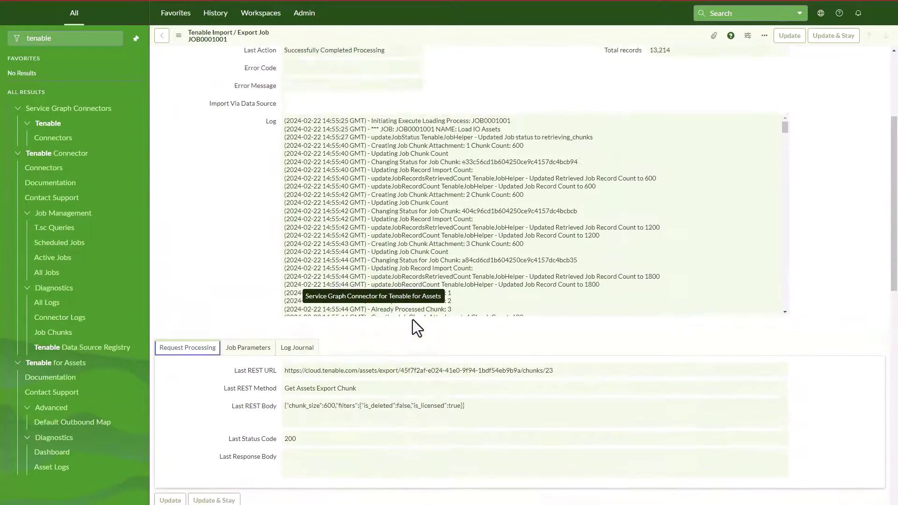
scroll(236, 277, up, 1)
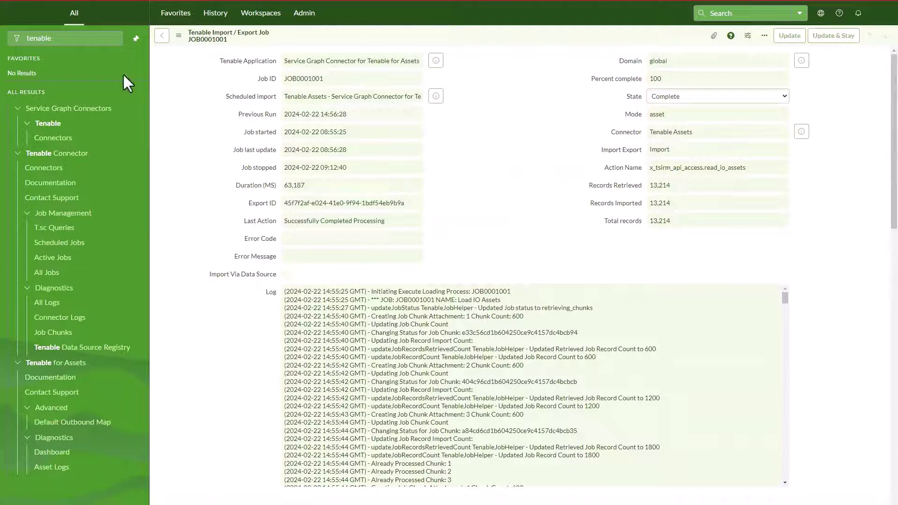
Open the Configuration Items list by entering cmdb_ci.filter in the navigator.
click(72, 40)
double_click(72, 40)
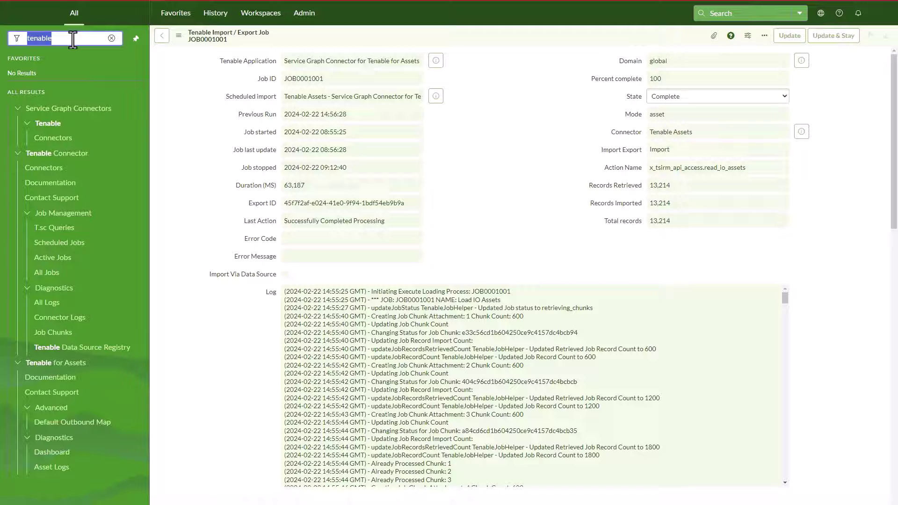
text(cmdb)
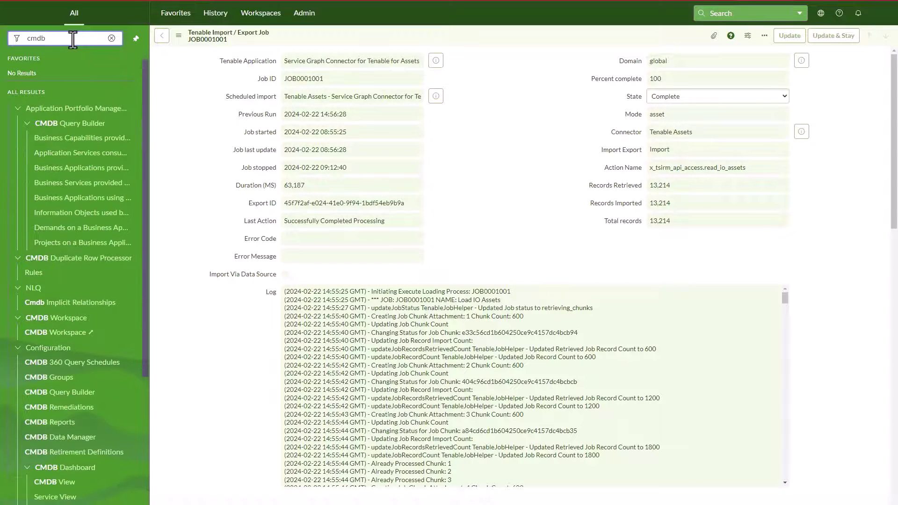
text(_ci)
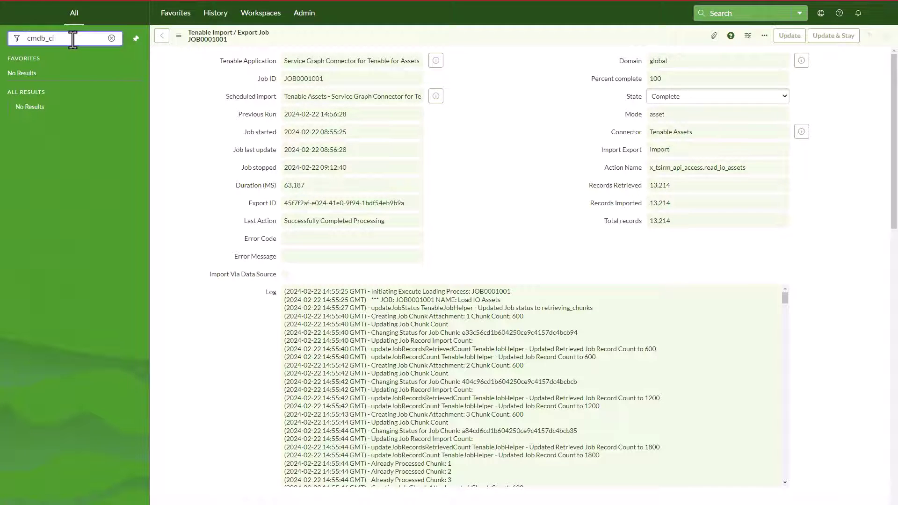
text(.filter)
key(Return)
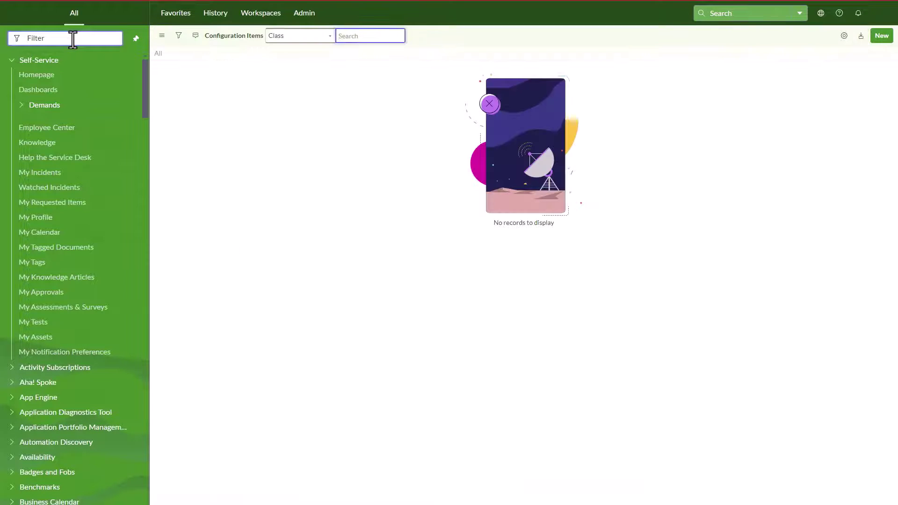
Draft the list filter condition Discovery source is SG-TenableForAssets.
click(179, 36)
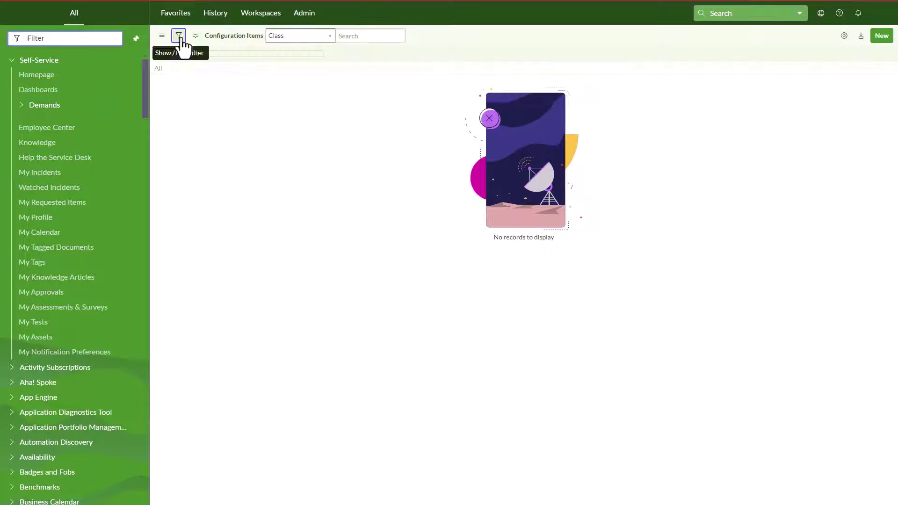
click(184, 80)
text(sourc)
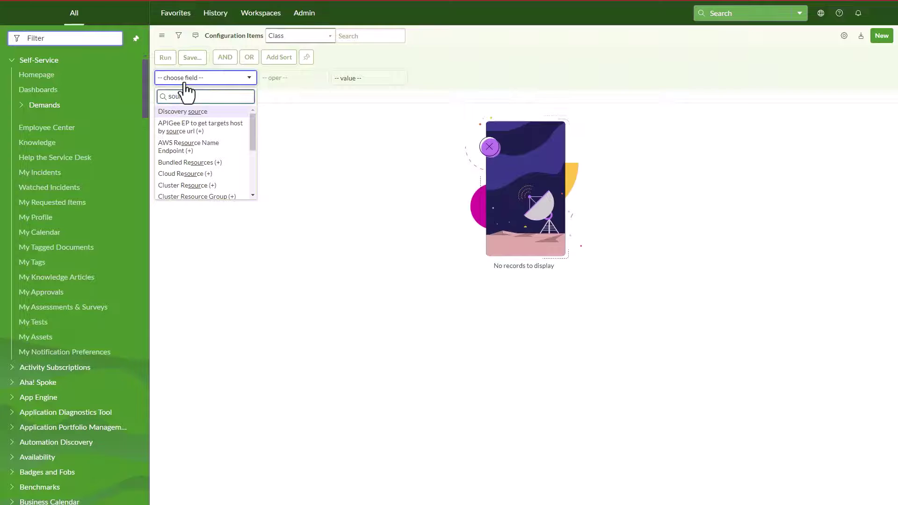
click(213, 112)
click(353, 80)
scroll(363, 170, down, 2)
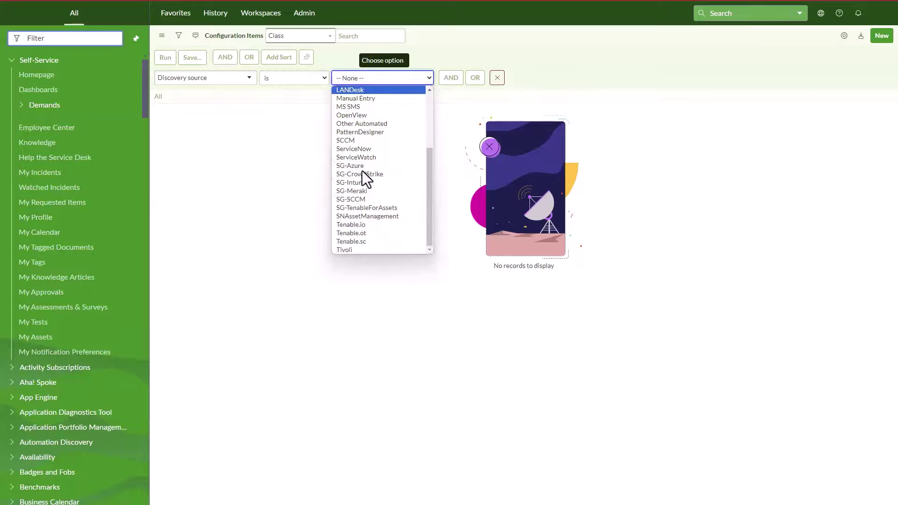
click(357, 209)
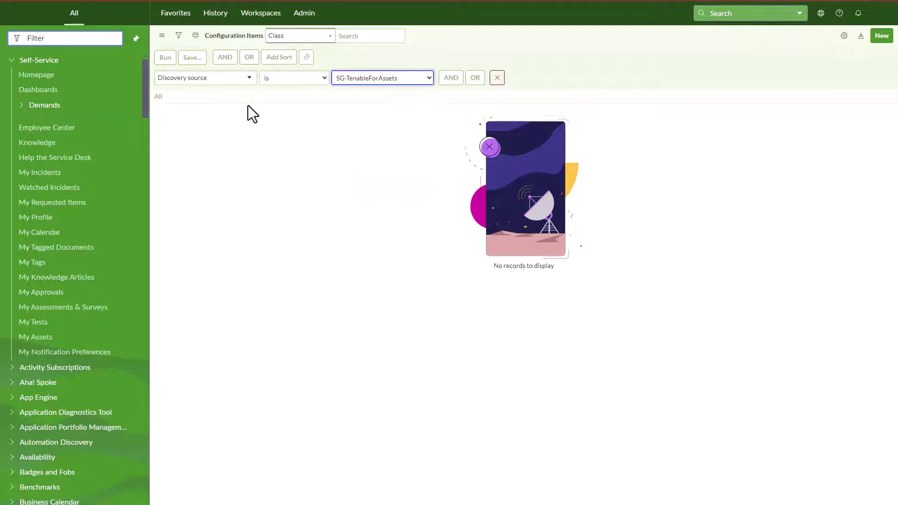
Filter the CI list to SG-TenableForAssets and select Created by and Updated by as extra columns.
click(162, 59)
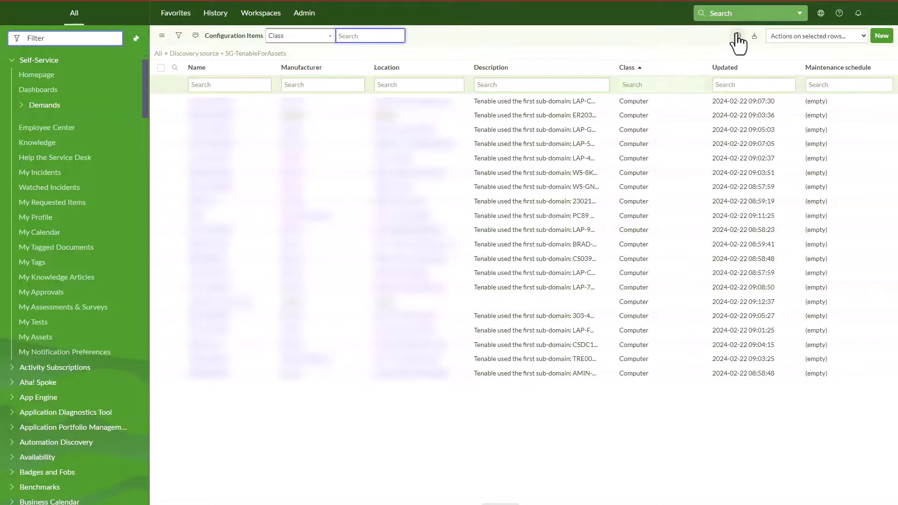
click(738, 36)
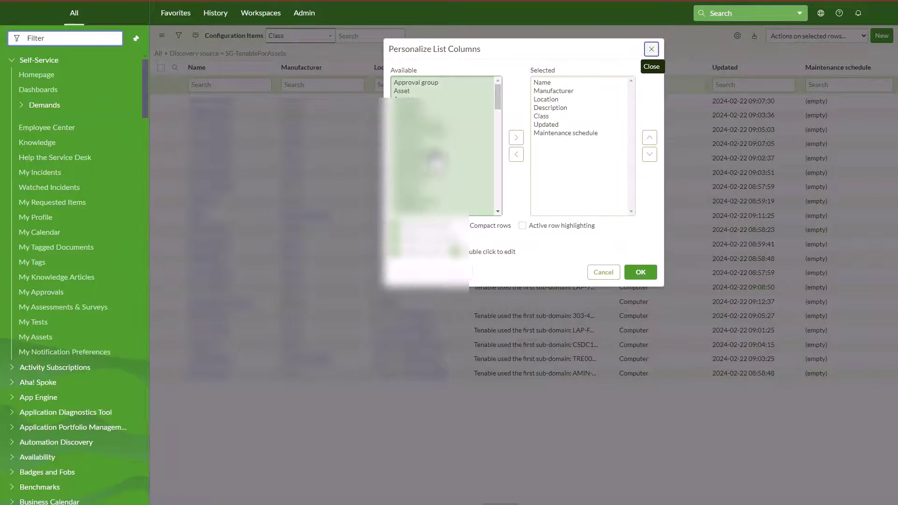
click(435, 150)
key(Down)
key(Down)
key(Down)
key(Down)
key(Down)
key(Down)
key(Down)
key(Down)
key(Down)
key(Down)
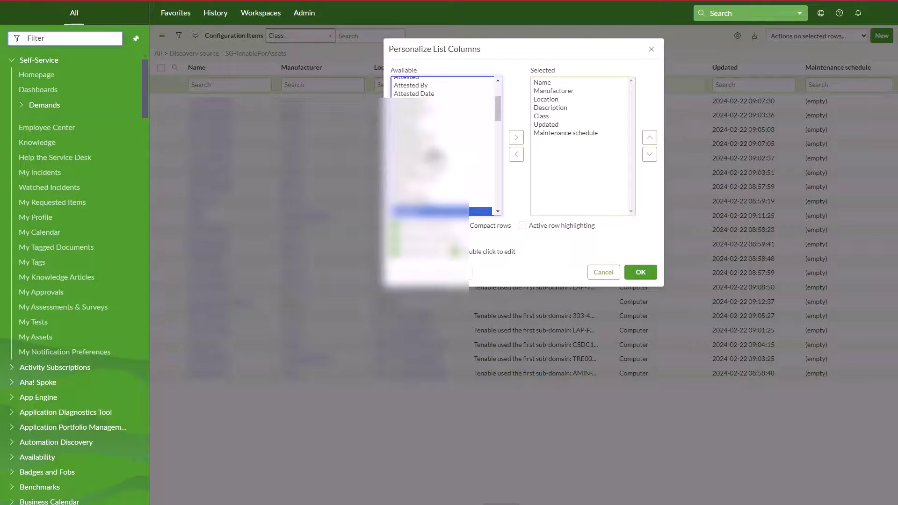
scroll(496, 149, down, 3)
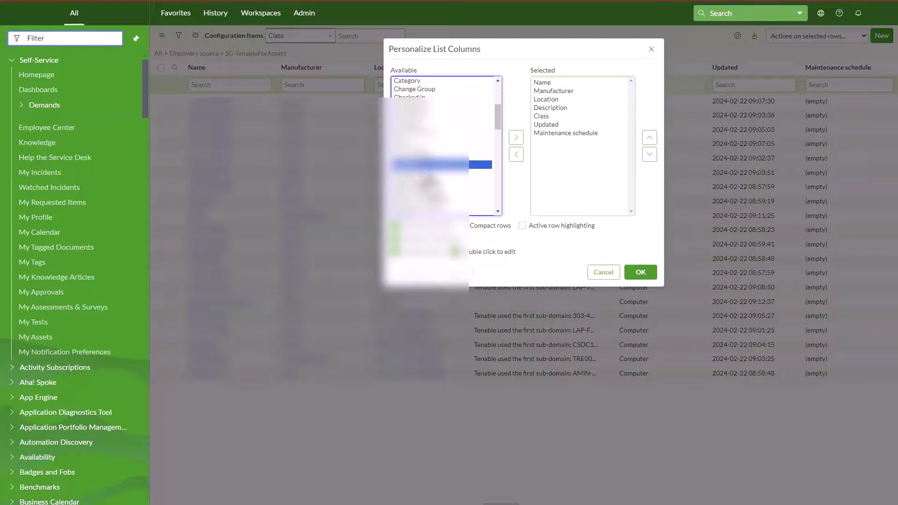
click(516, 137)
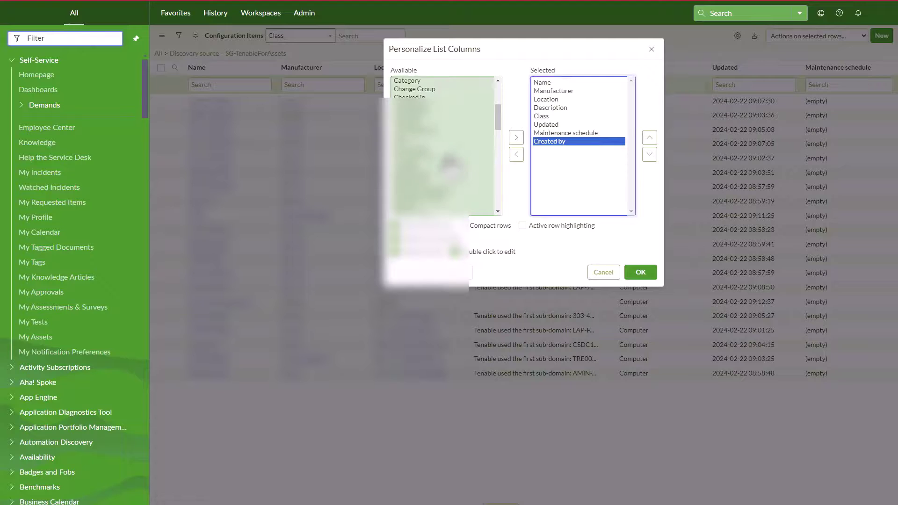
click(443, 156)
key(Page_Down)
key(Page_Down)
key(Page_Down)
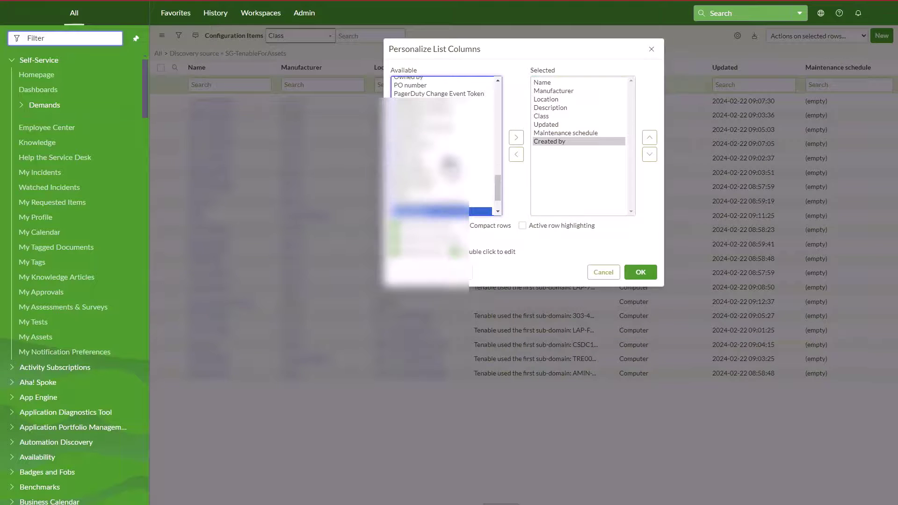
click(516, 138)
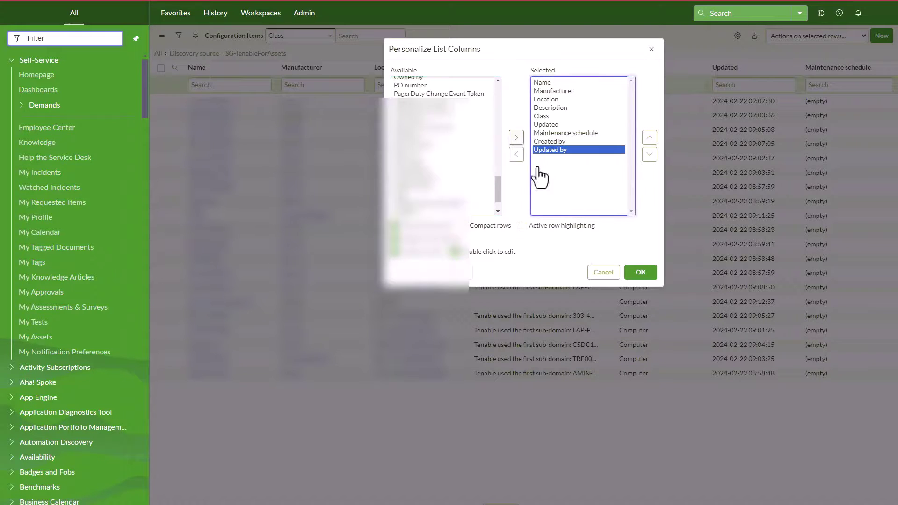
Apply the Created by and Updated by columns and highlight tenable.assets in row 2's cells.
click(641, 273)
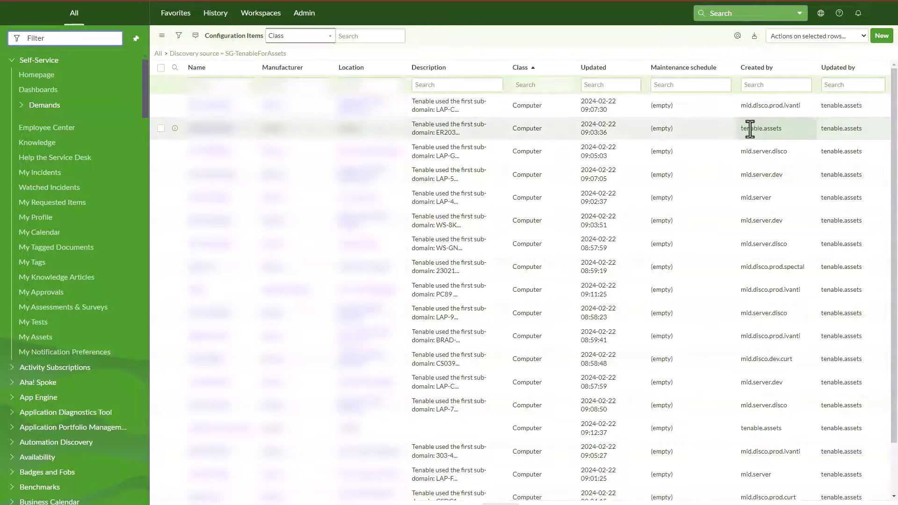
drag(742, 128, 778, 132)
drag(868, 131, 820, 131)
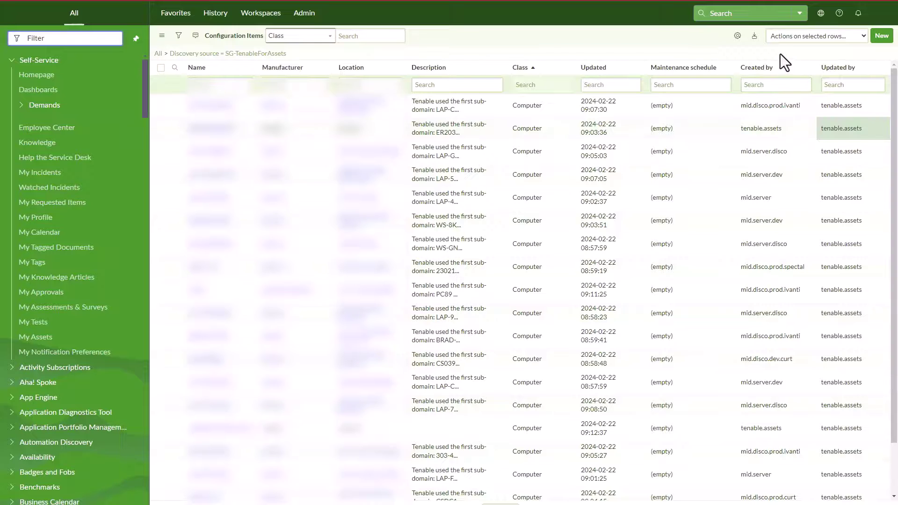
drag(775, 139, 804, 129)
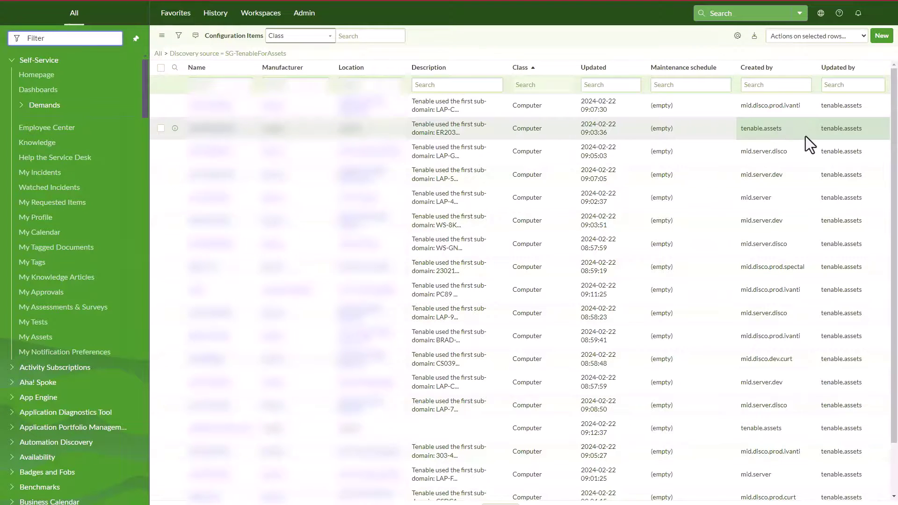
click(830, 137)
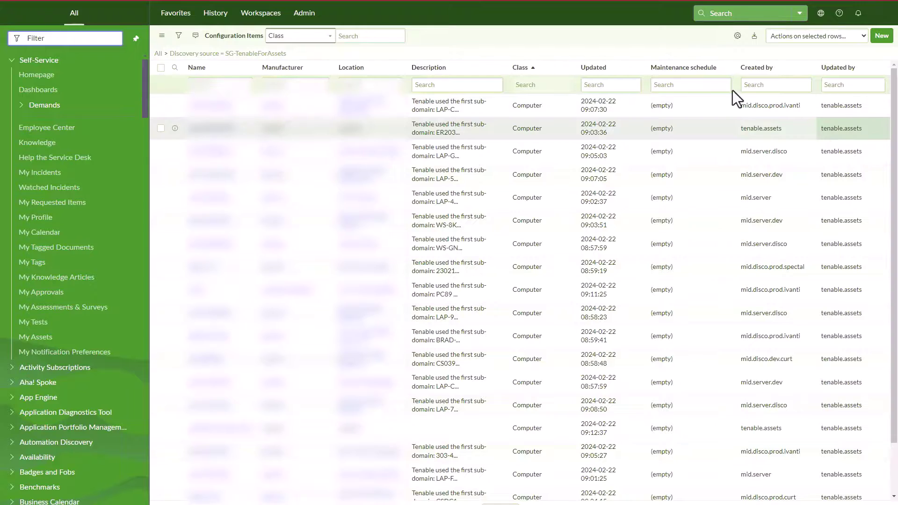